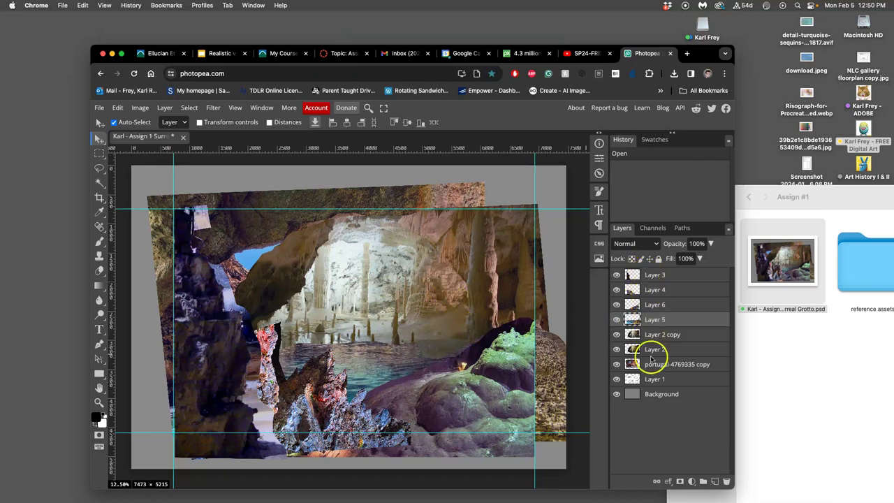
Step: Hide Layers 3, 4, 6, 5, Layer 2 copy, Layer 2 and portugal copy, leaving only the sketch
click(616, 274)
click(616, 289)
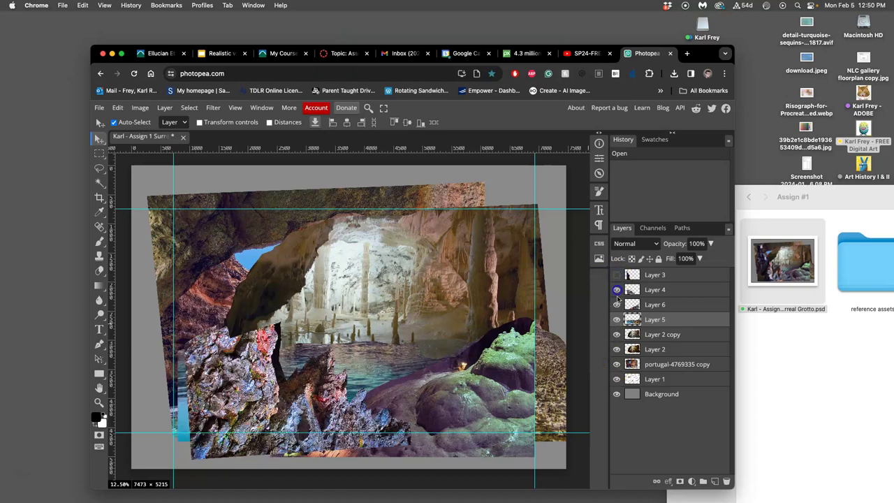
click(616, 289)
click(616, 304)
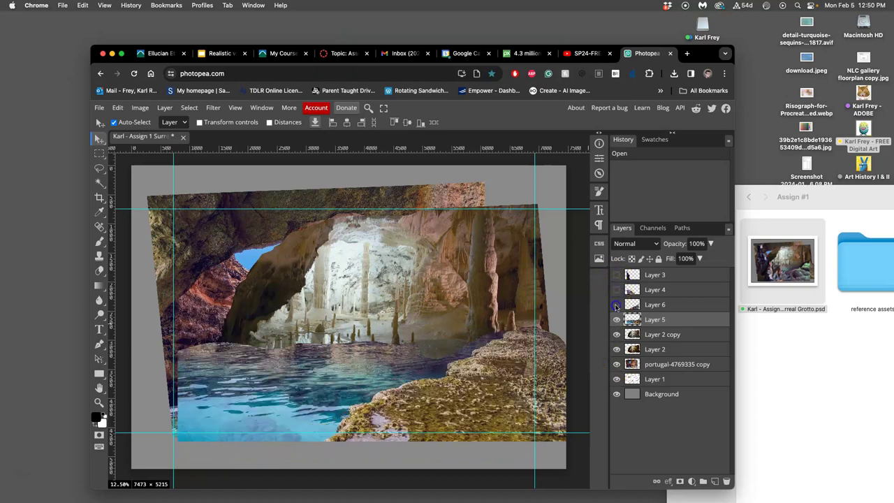
click(616, 335)
click(616, 350)
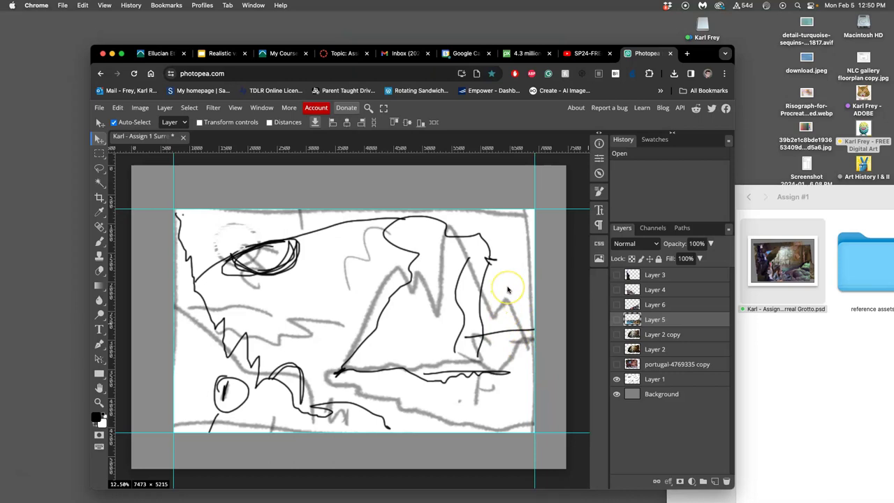
scroll(508, 290, down, 1)
scroll(509, 289, down, 1)
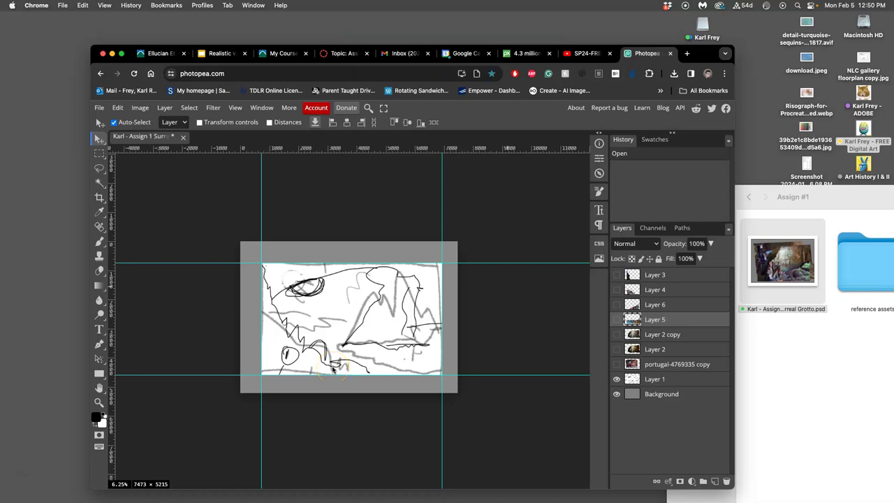
click(99, 198)
drag(241, 243, 263, 264)
drag(458, 392, 441, 373)
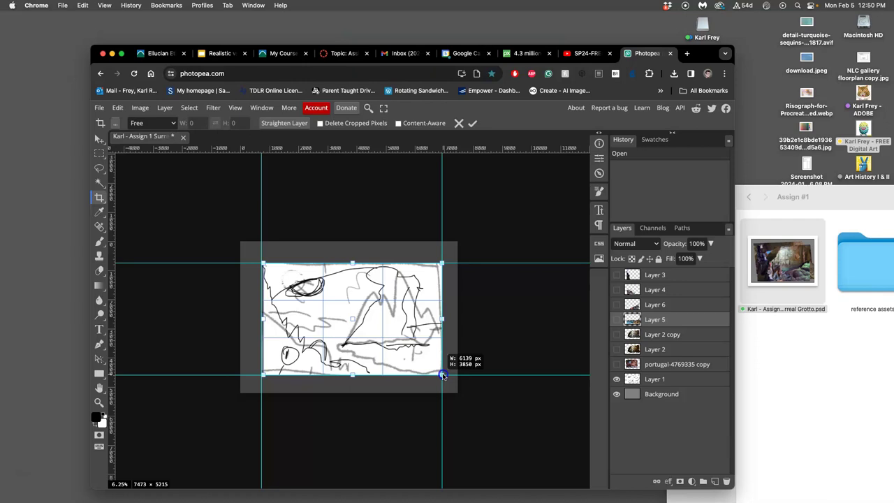
drag(442, 376, 442, 375)
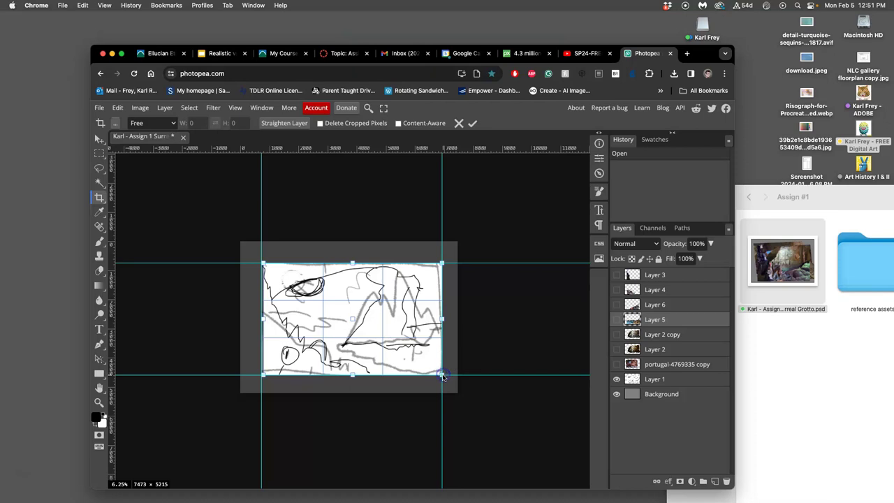
drag(442, 376, 458, 394)
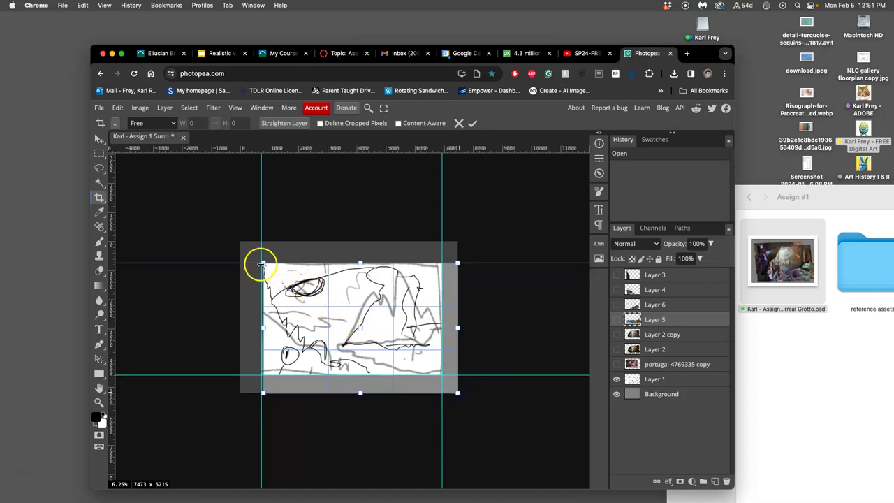
drag(264, 264, 241, 246)
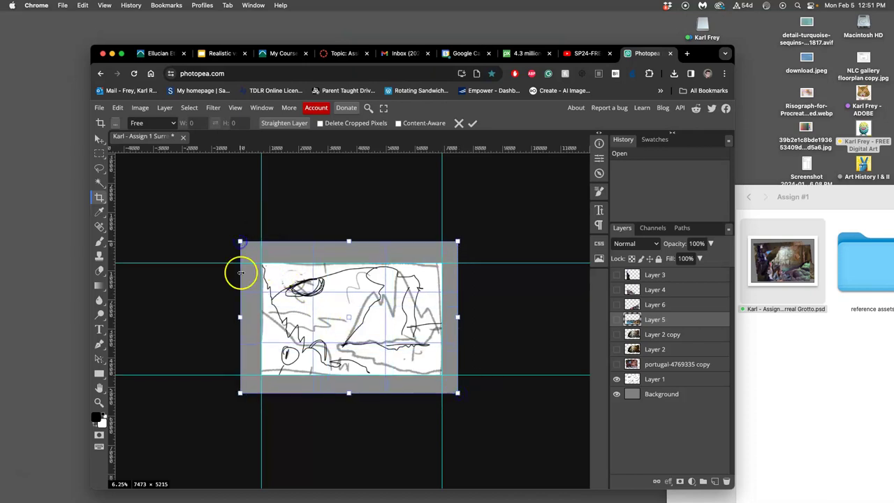
key(Return)
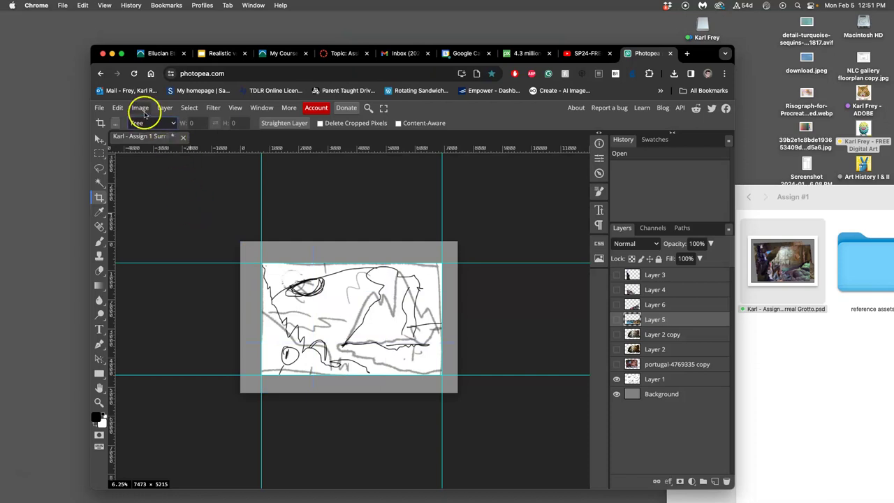
Step: Show the canvas size in inches in Image Size: 21.35 × 14.9 at 350 DPI
click(143, 108)
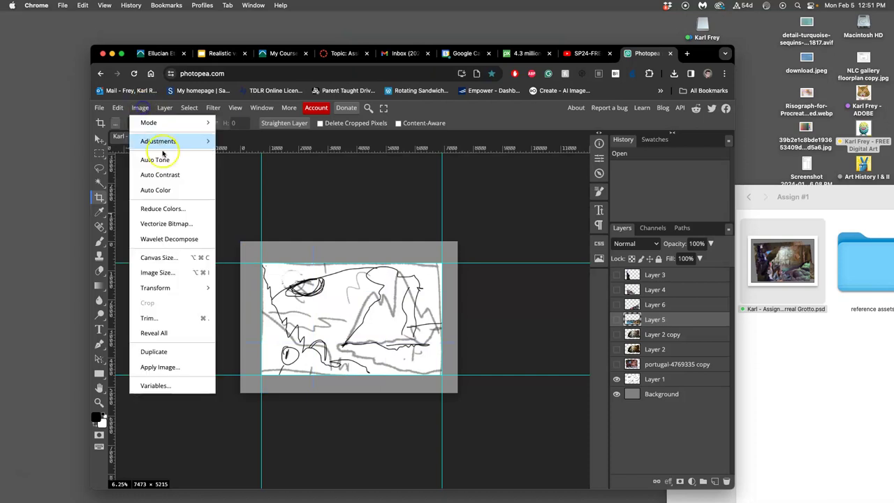
click(159, 274)
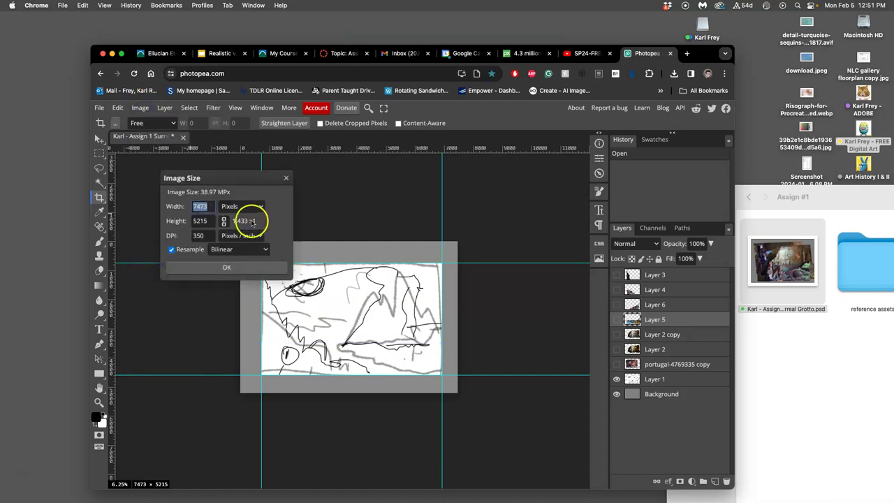
click(234, 206)
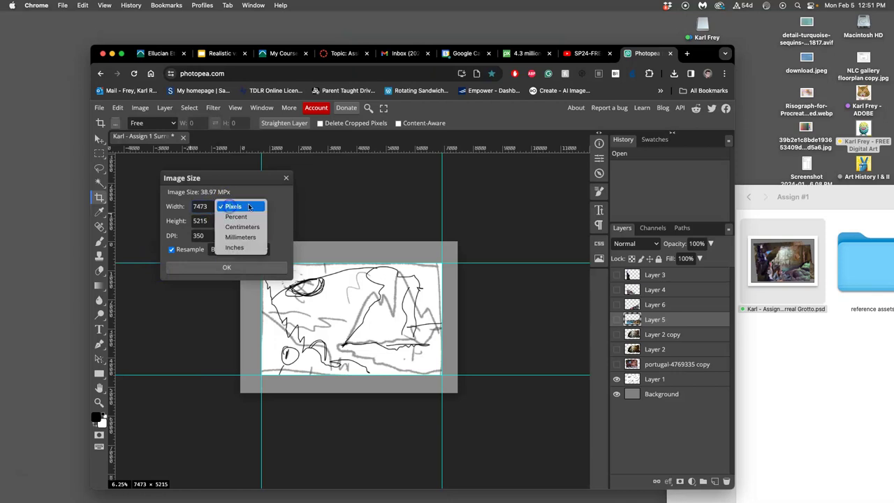
click(235, 247)
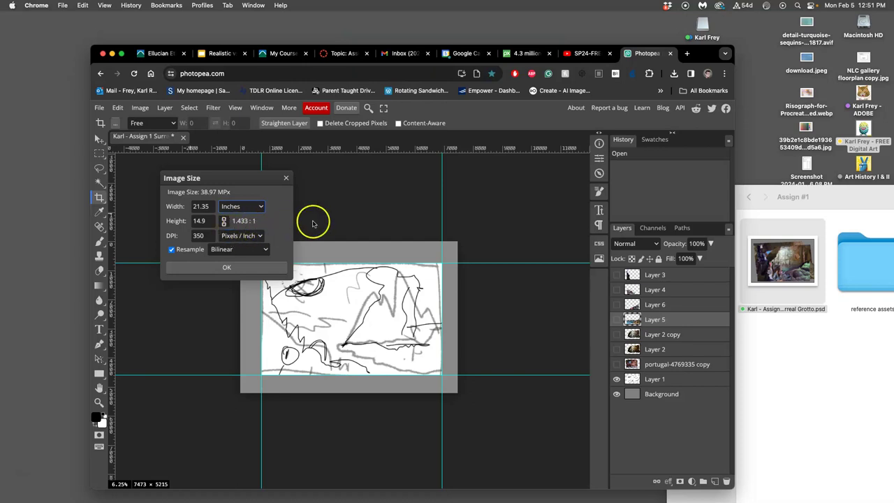
Step: Close Image Size, try a 2819 × 1901 crop, then undo back to the full 7473 × 5215 canvas
click(285, 179)
drag(317, 188, 399, 245)
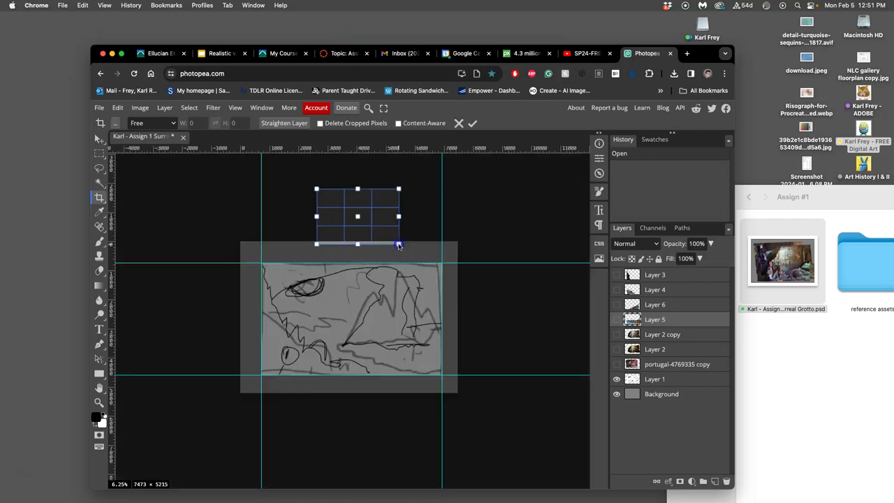
key(Return)
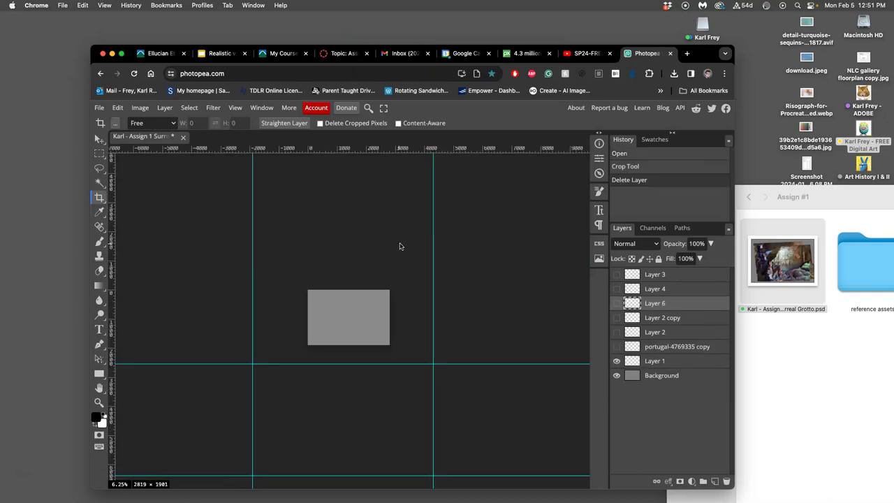
key(ctrl+z)
key(ctrl+z)
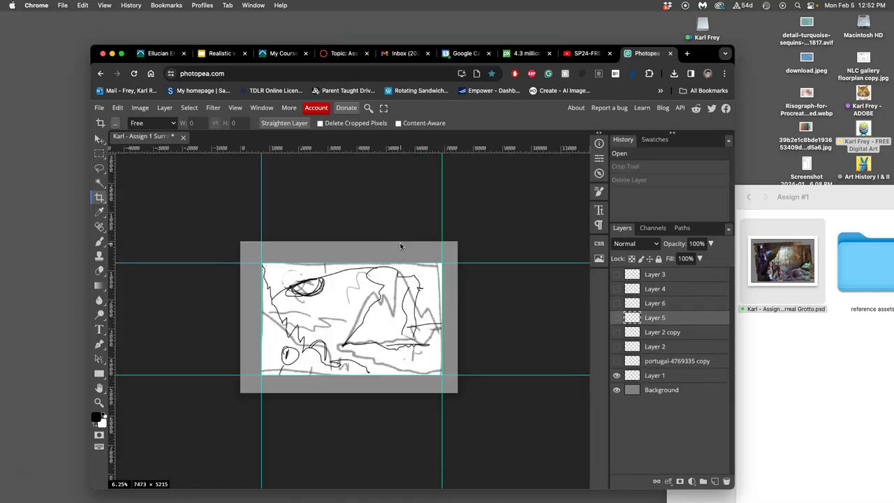
click(100, 168)
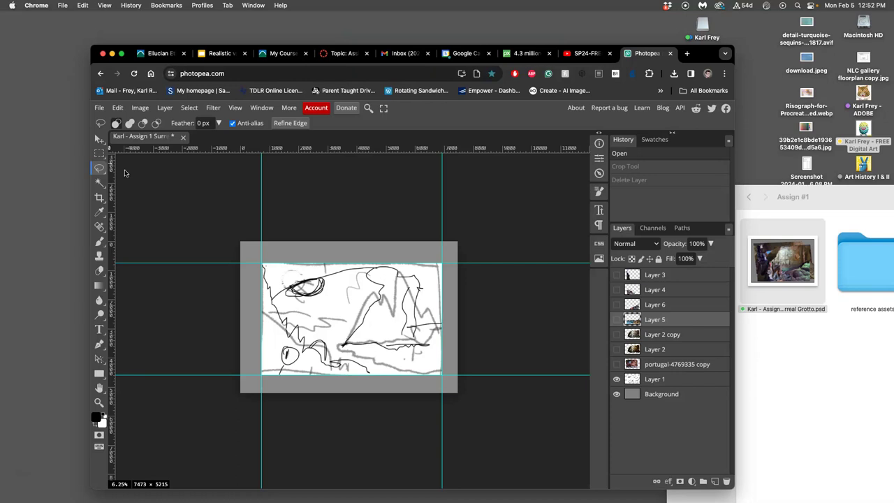
Step: Deselect and show the portugal-4769335 copy sea-cave photo and Layer 2
click(310, 236)
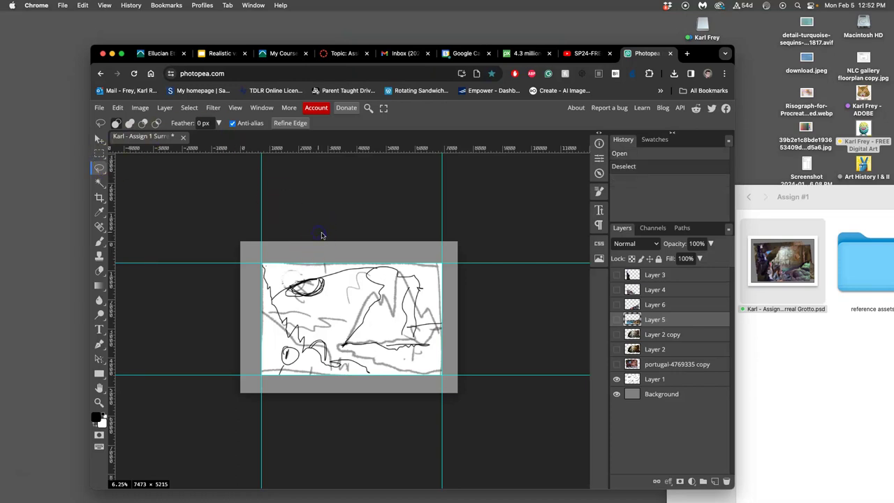
click(616, 364)
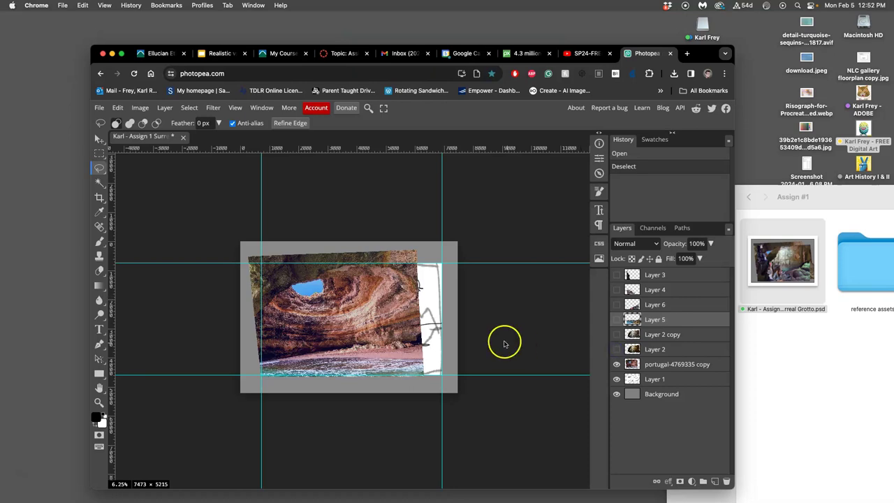
click(617, 349)
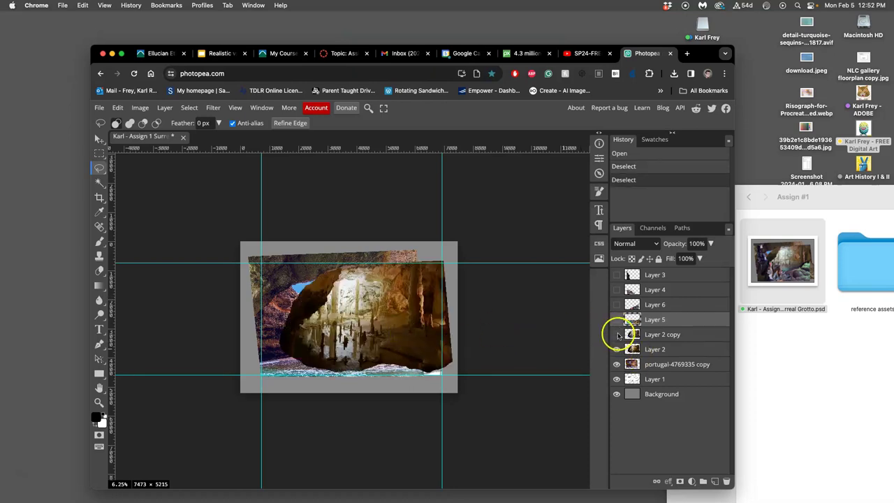
Step: Compare the scene with Layer 2 copy on and off, leaving it hidden
click(617, 335)
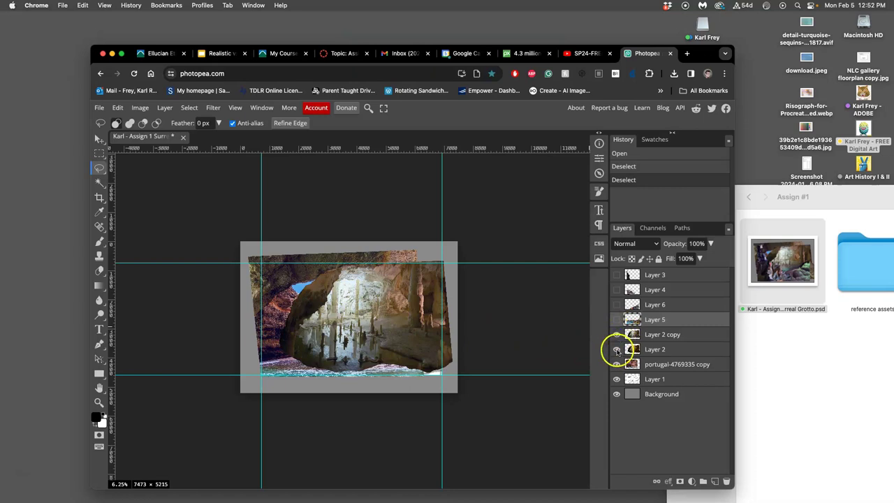
click(617, 335)
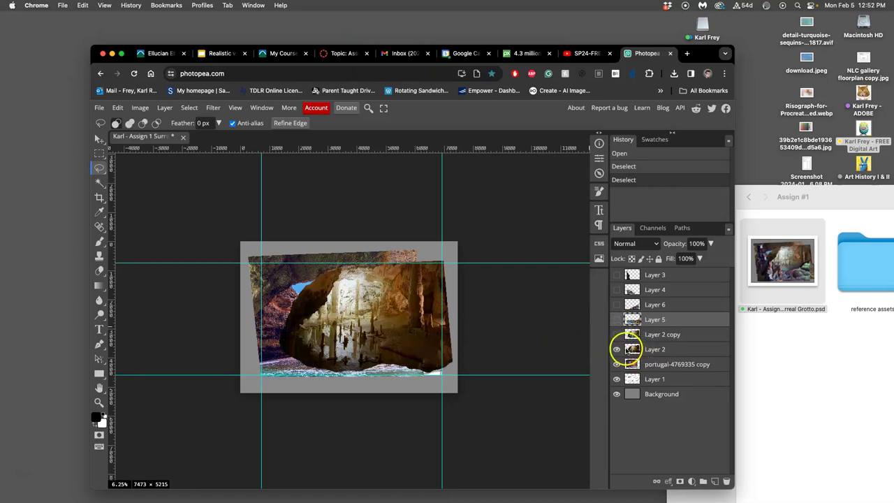
click(617, 334)
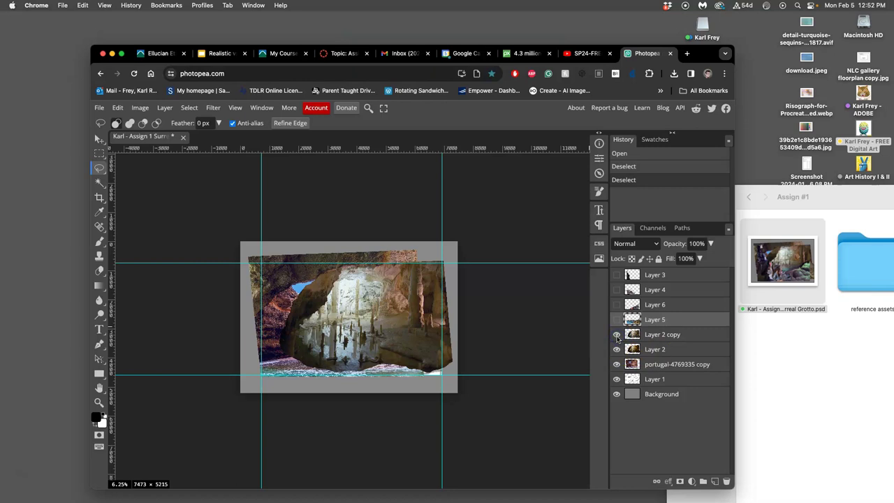
key(ctrl+plus)
key(ctrl+plus)
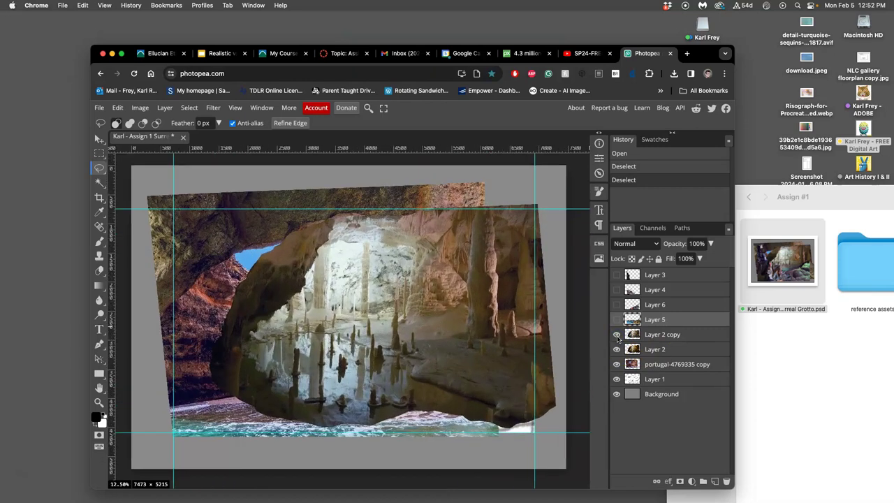
click(617, 334)
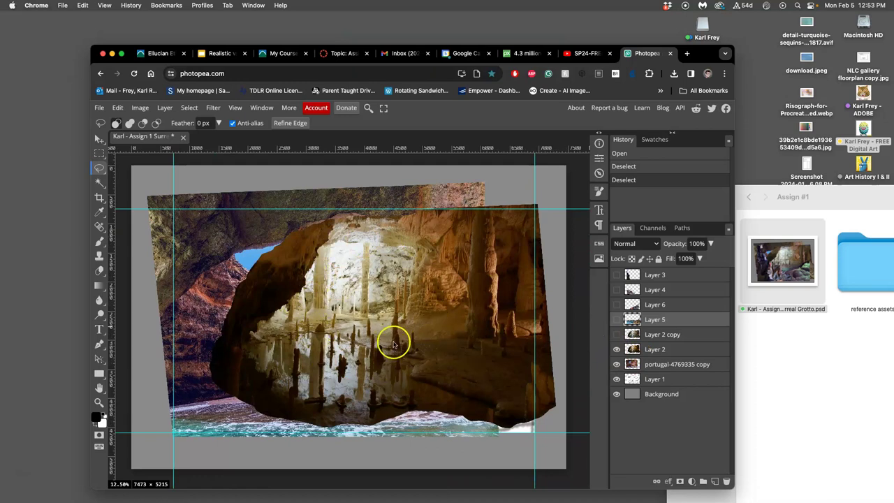
Step: Search Pixabay for grotto images, browse the results, and go back to the Photopea document
click(518, 53)
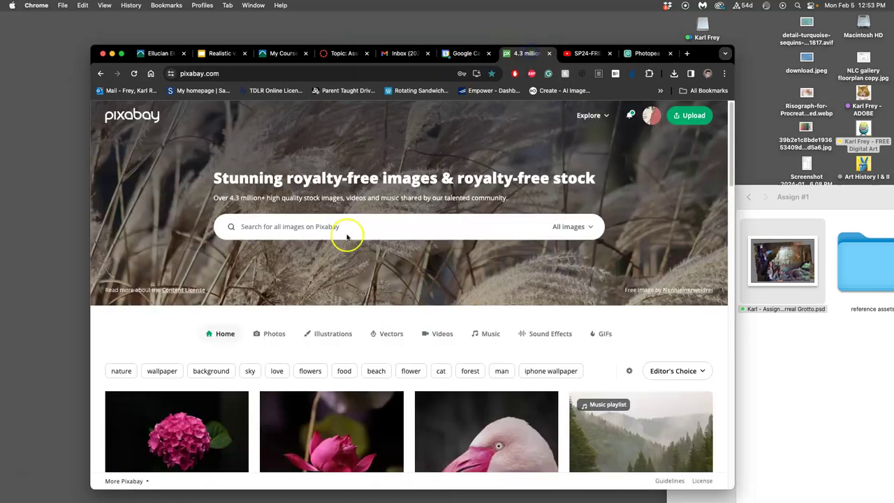
click(296, 228)
text(grotto)
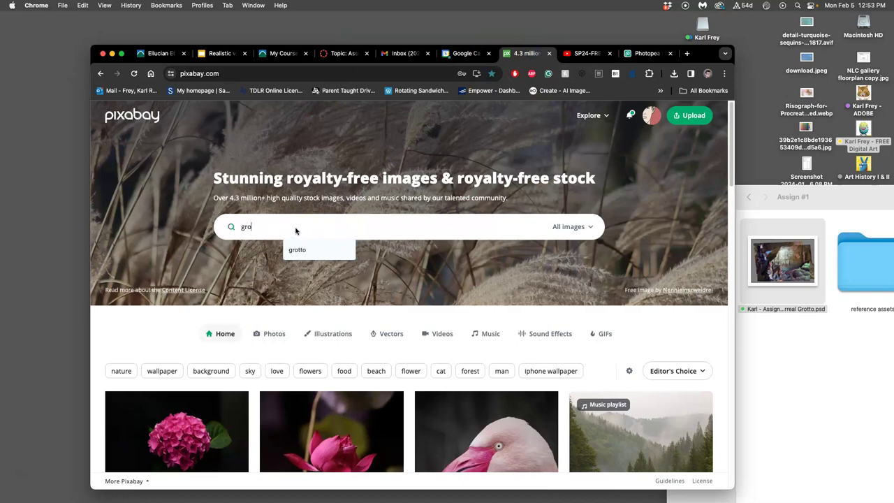
key(Return)
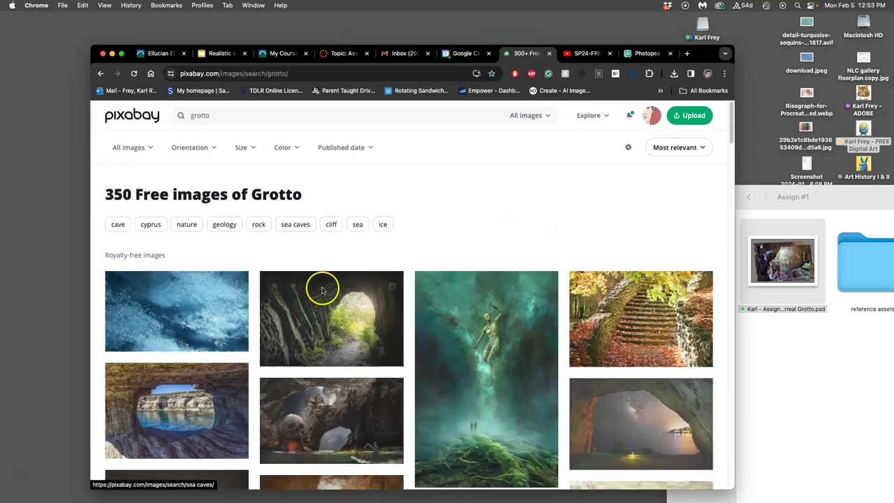
scroll(433, 323, down, 3)
scroll(433, 324, down, 5)
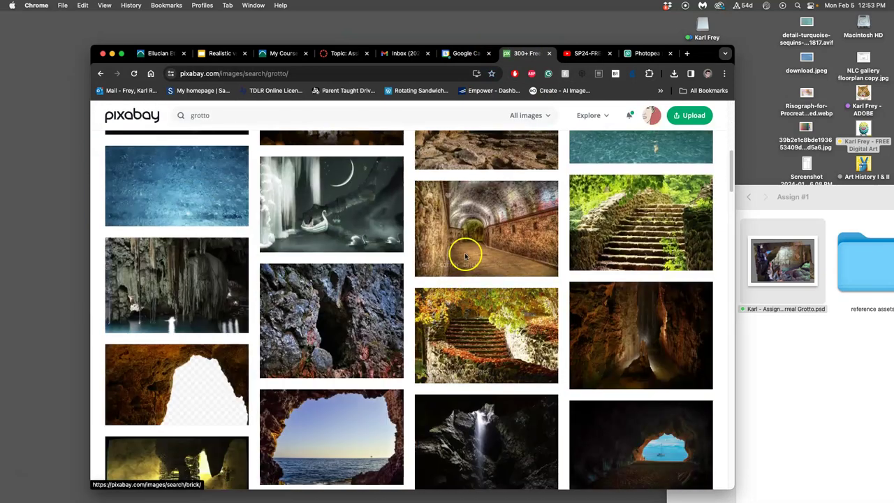
scroll(423, 301, down, 8)
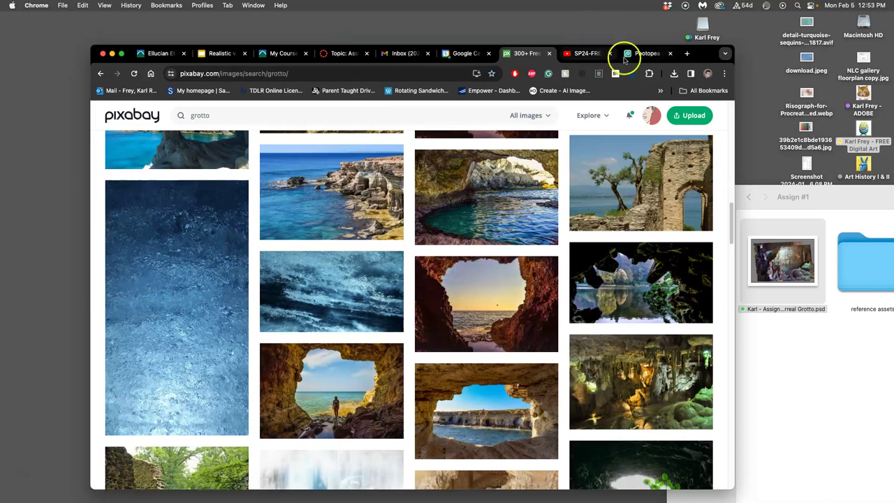
click(641, 53)
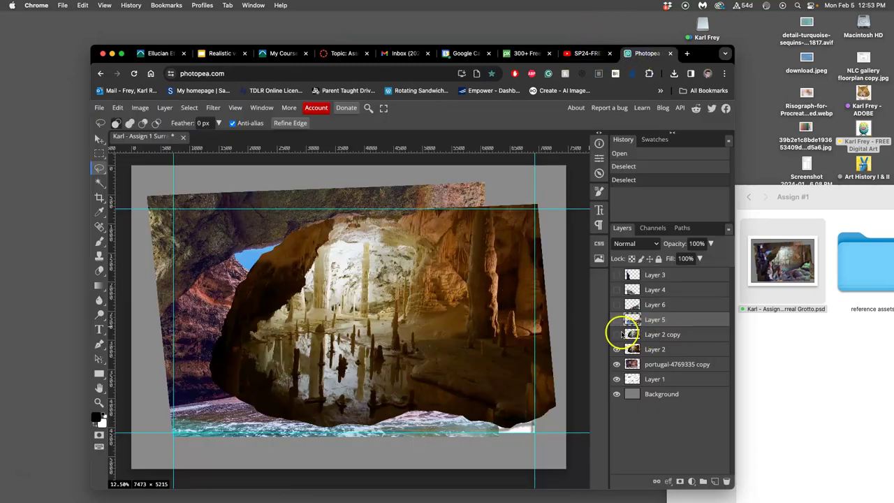
Step: Compare Layer 2 copy against Layer 2, keeping the copy visible, and select Layer 2
click(616, 335)
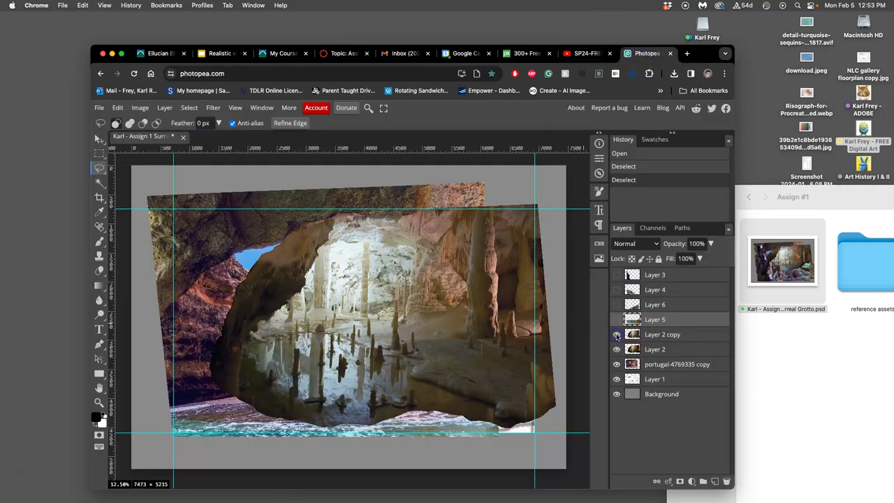
click(139, 107)
mouse_move(158, 142)
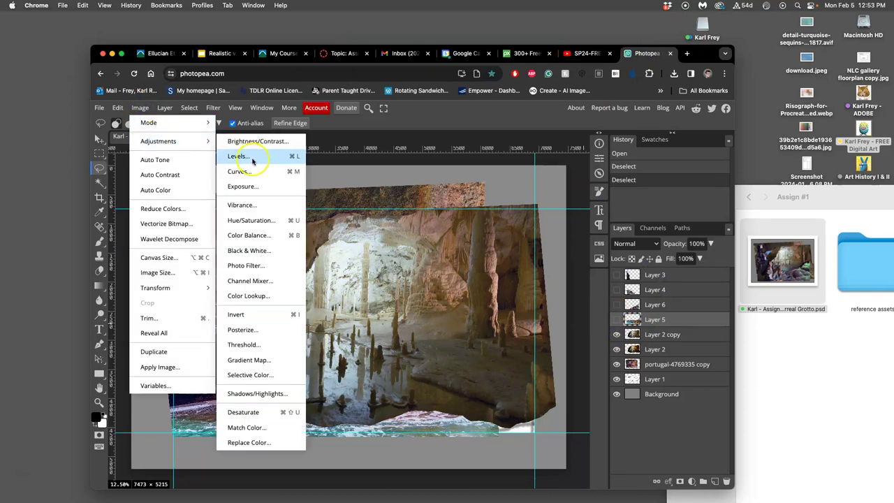
click(488, 184)
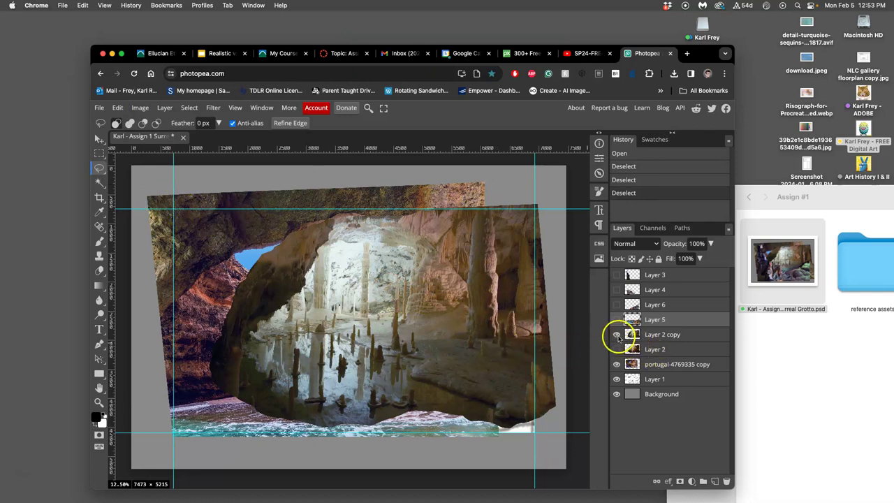
click(616, 334)
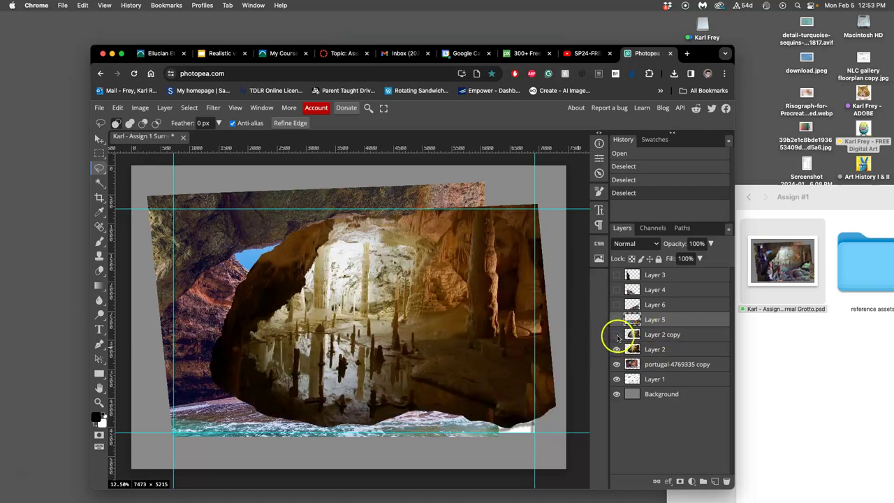
click(616, 334)
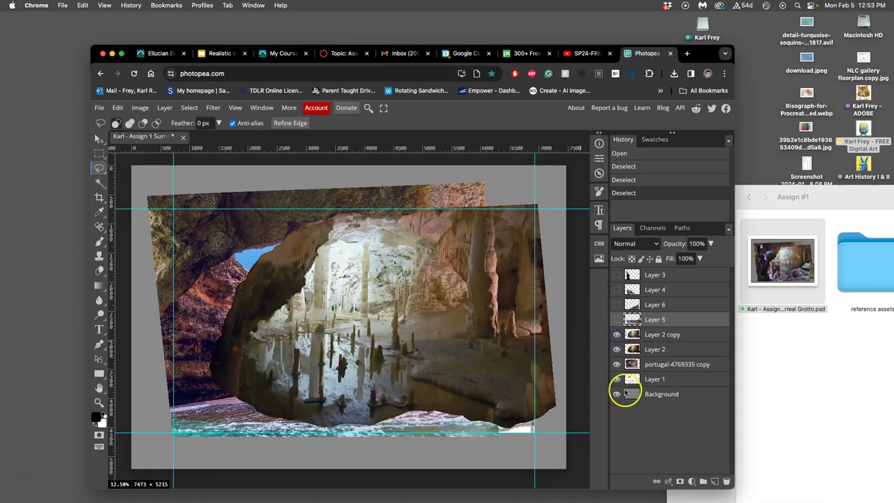
click(669, 349)
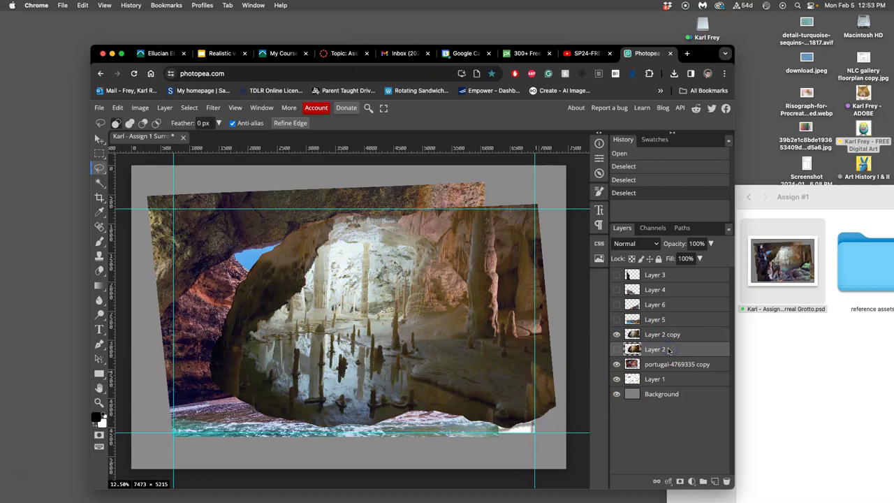
Step: Delete Layer 2, reorder the portugal layer, and show the Layer 5 water foreground
key(Delete)
drag(664, 350, 657, 332)
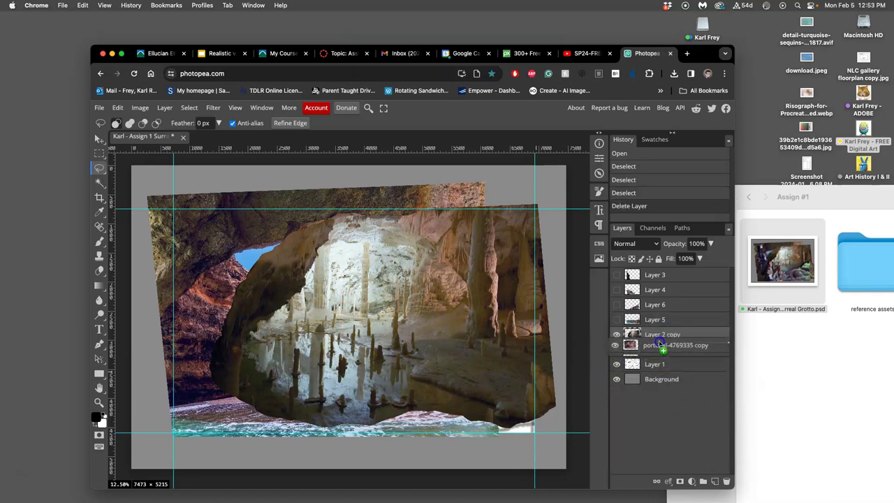
click(617, 320)
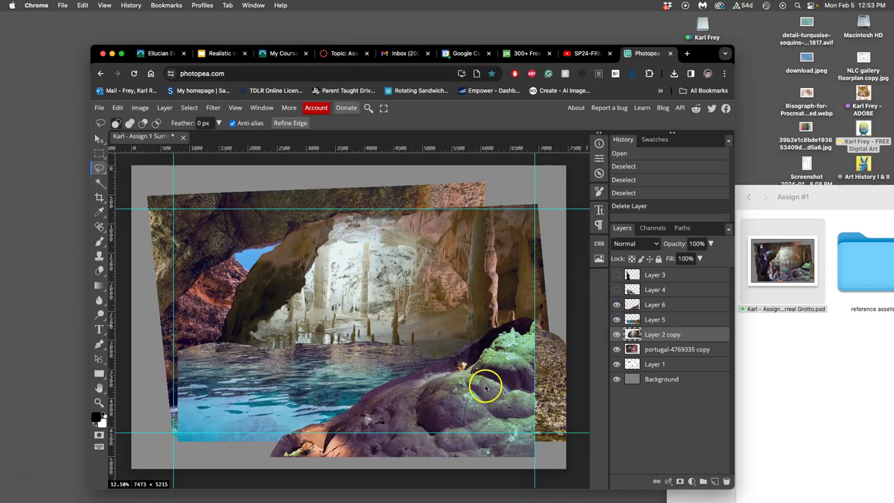
Step: Preview the Layer 6, Layer 4 and Layer 3 rock formations together
click(615, 306)
click(616, 306)
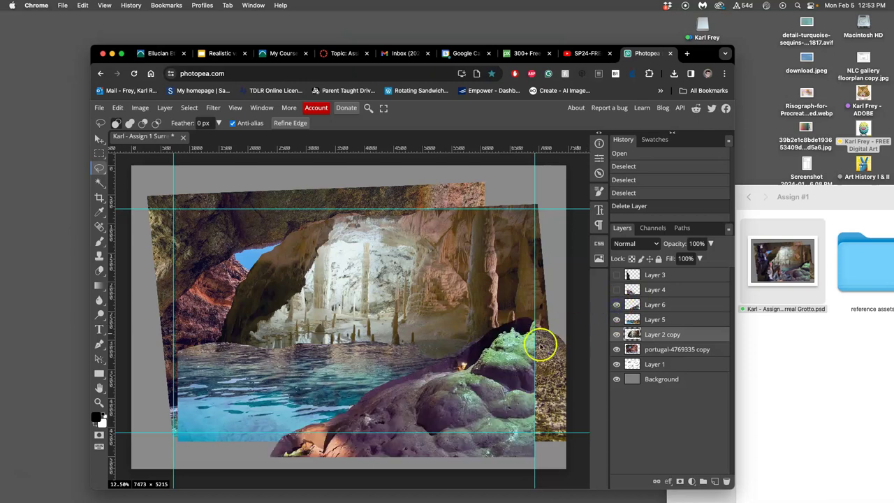
click(616, 290)
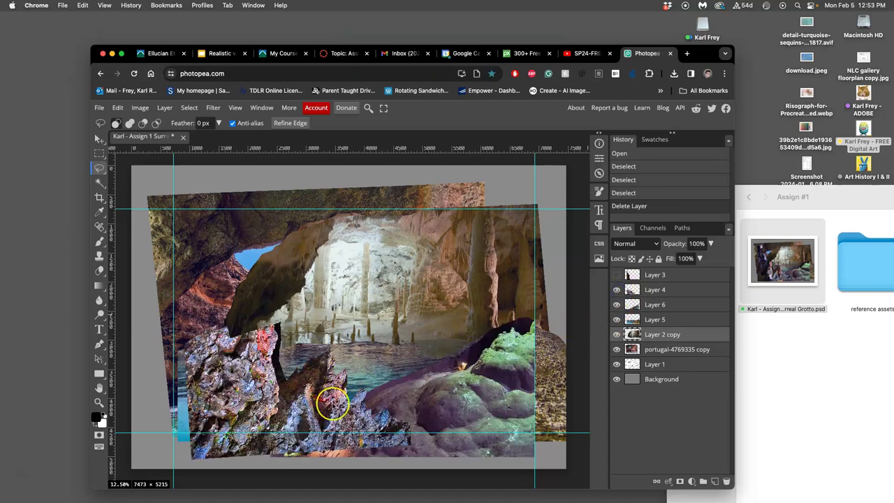
click(616, 275)
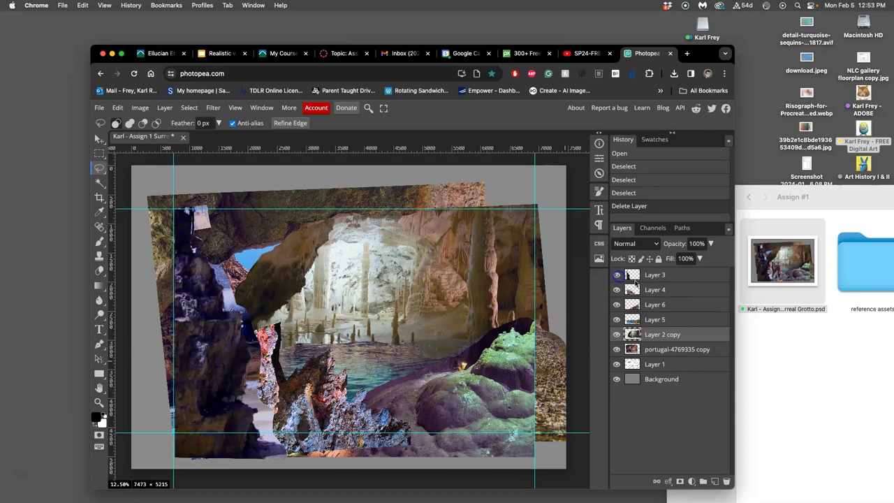
click(201, 307)
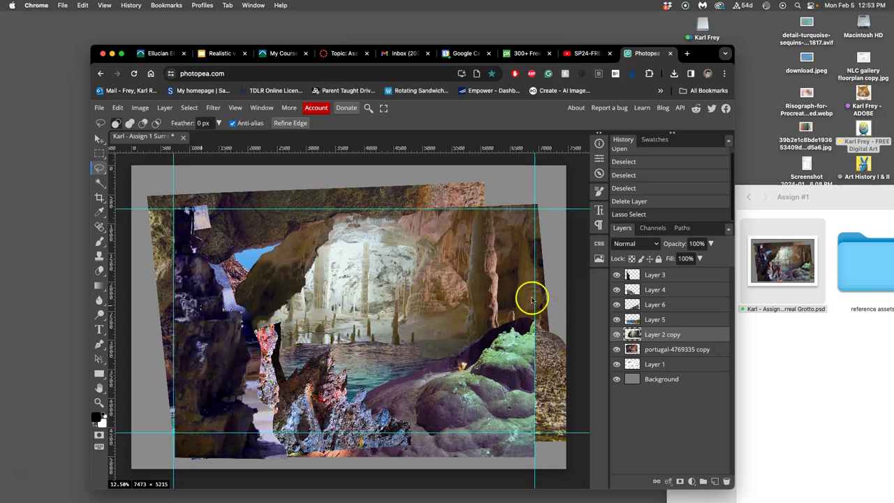
Step: Hide Layers 3 and 6, then toggle both cave photo layers off and back on
click(616, 275)
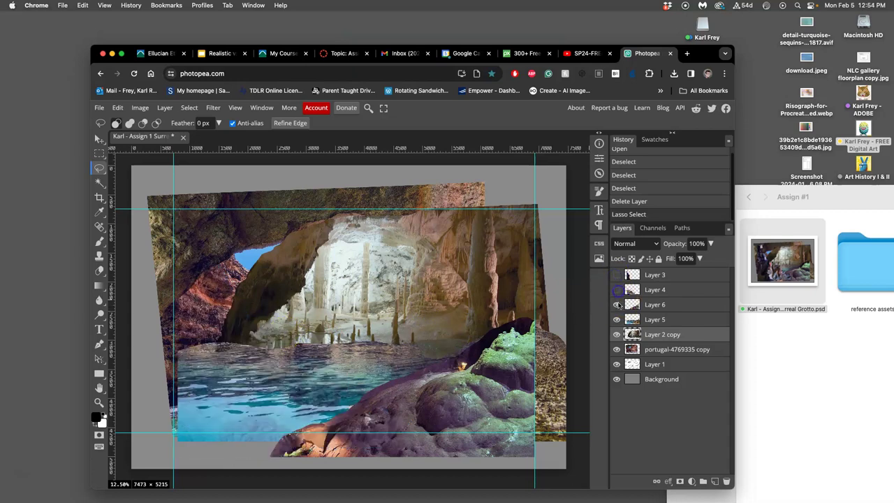
click(616, 305)
click(616, 335)
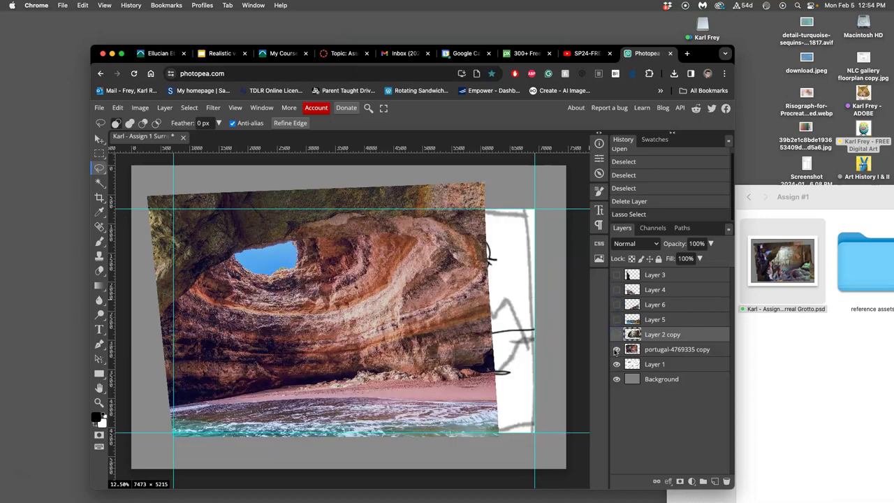
click(615, 349)
click(617, 350)
click(616, 335)
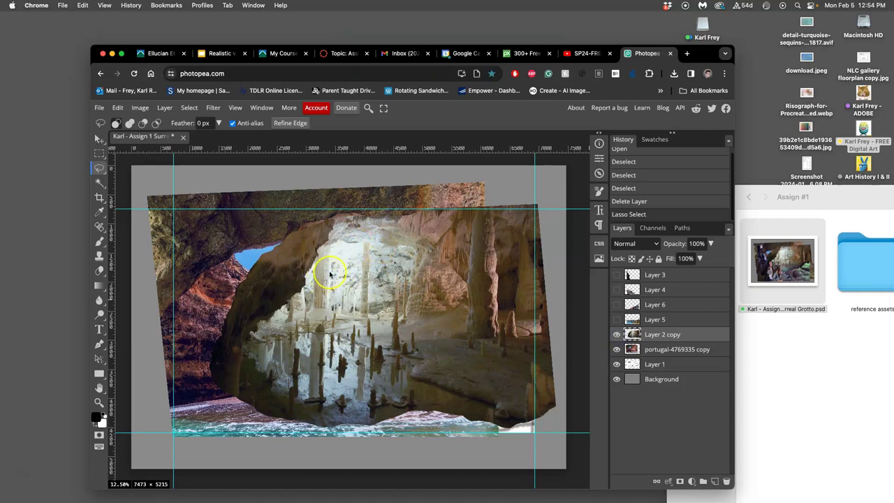
scroll(350, 269, left, 1)
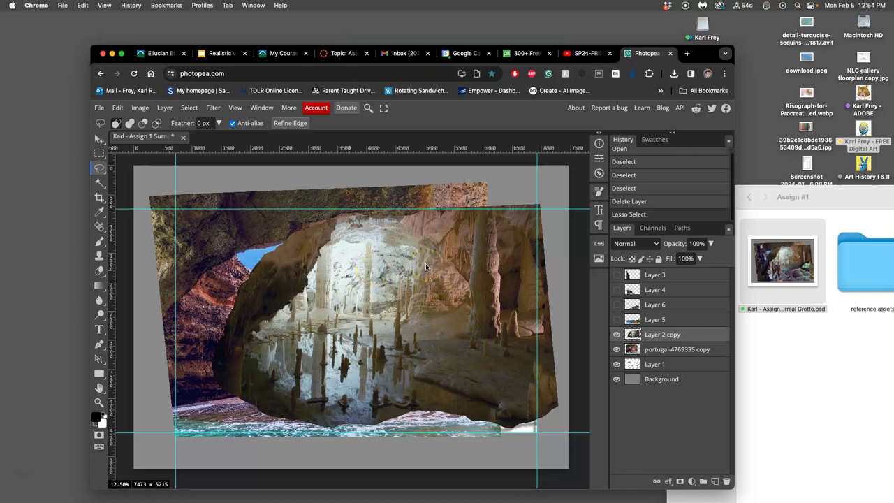
Step: Hide the guide lines with Ctrl+; to inspect the cave-ceiling seam
key(ctrl+semicolon)
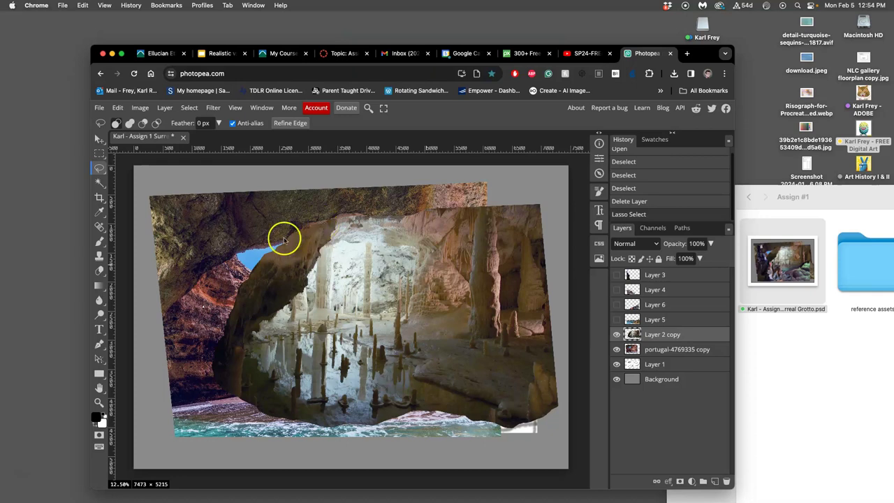
scroll(293, 263, up, 2)
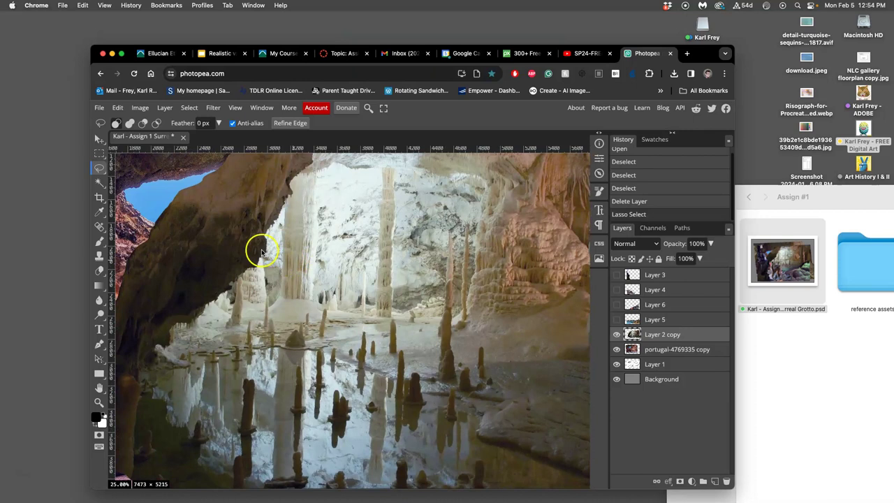
scroll(280, 258, up, 3)
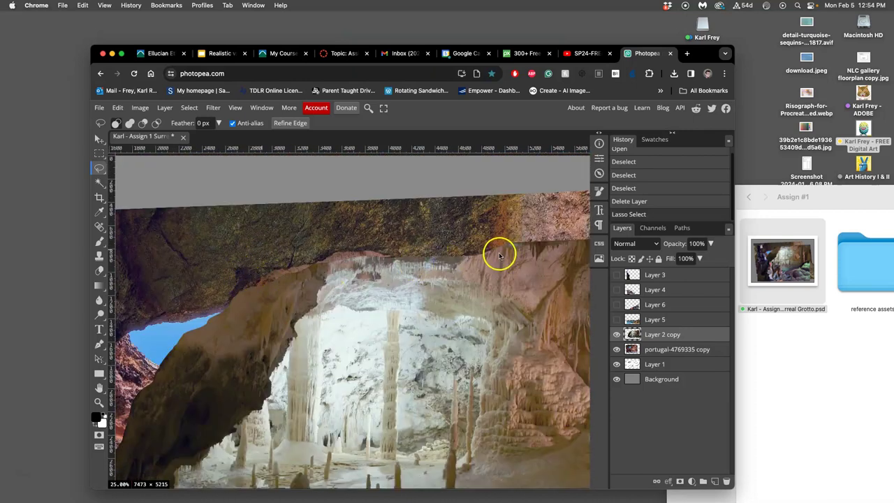
scroll(419, 247, down, 3)
scroll(391, 248, left, 3)
scroll(457, 250, right, 3)
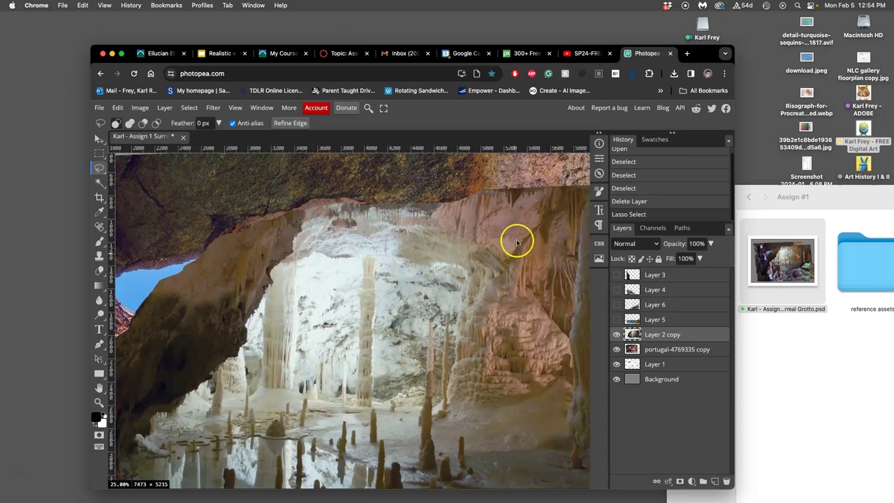
scroll(517, 230, right, 5)
scroll(388, 298, right, 2)
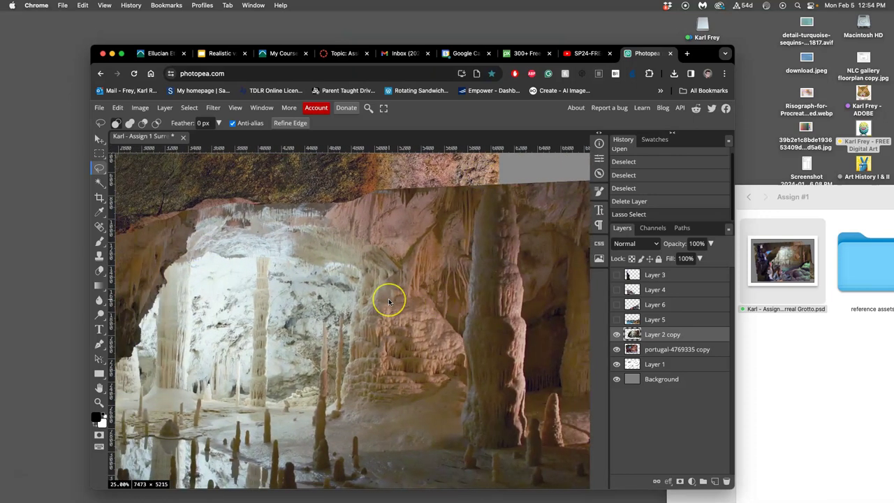
scroll(388, 298, up, 5)
scroll(389, 297, down, 5)
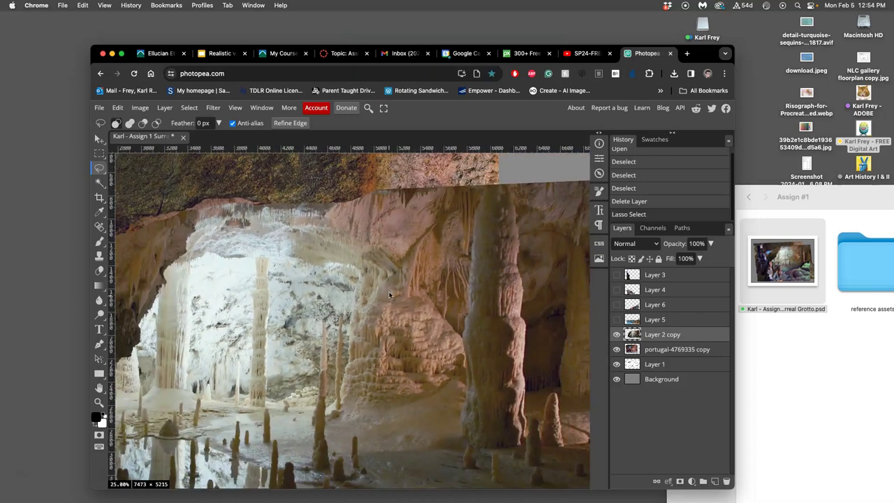
scroll(392, 275, up, 1)
scroll(392, 276, up, 5)
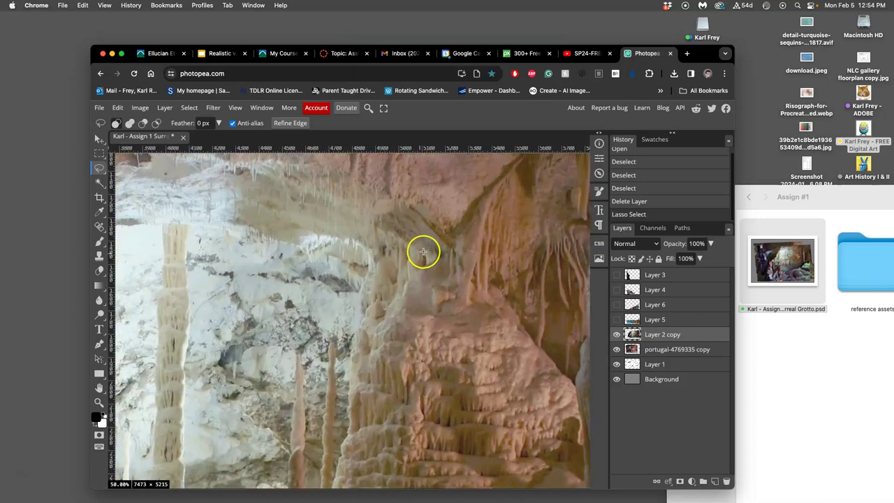
scroll(419, 258, up, 5)
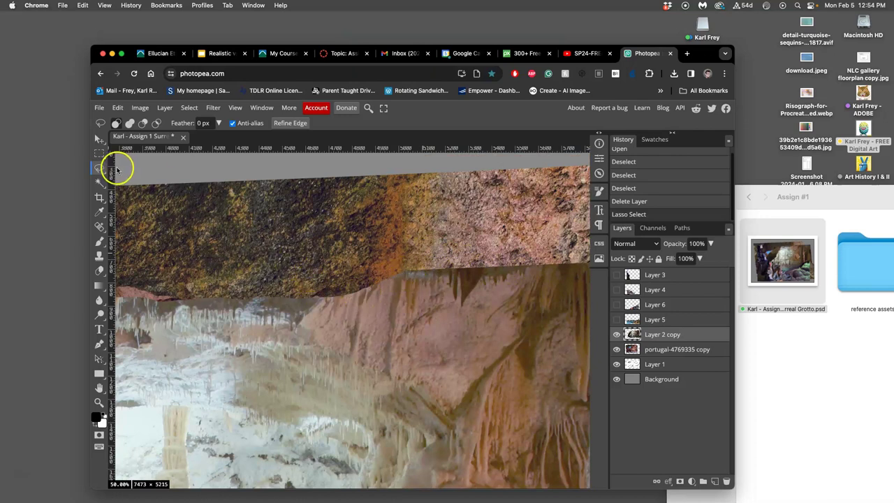
Step: Lasso part of the rock edge freehand, then clear the selection
click(100, 183)
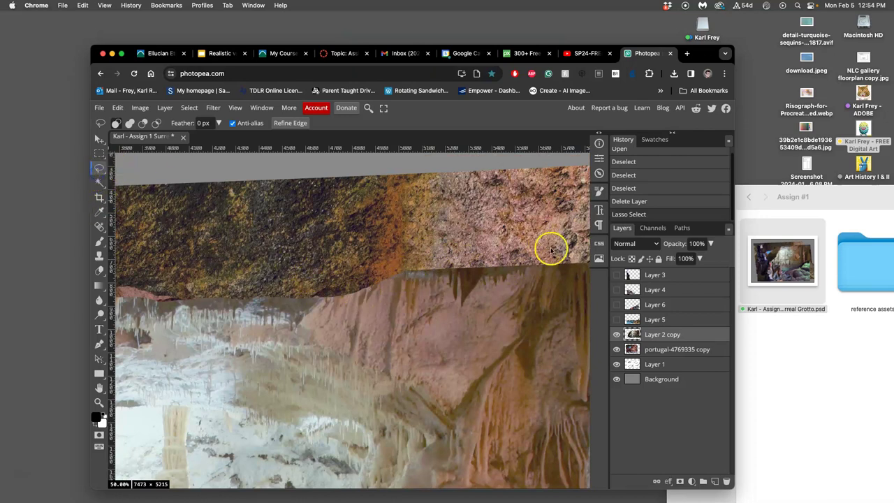
drag(552, 252, 334, 246)
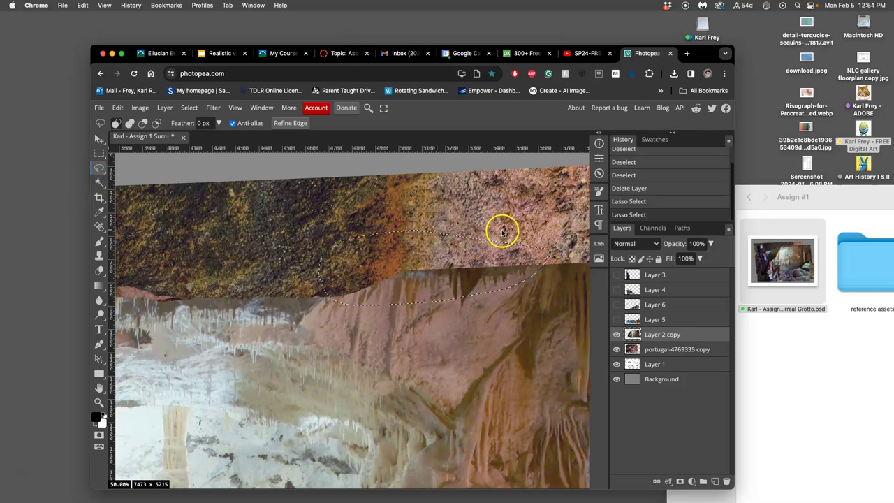
click(502, 229)
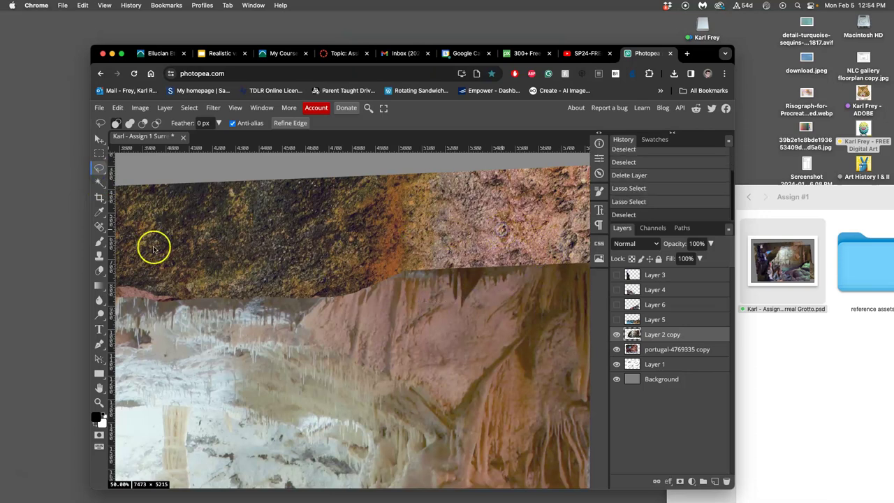
Step: Choose the standard Eraser Tool from the eraser flyout
click(100, 271)
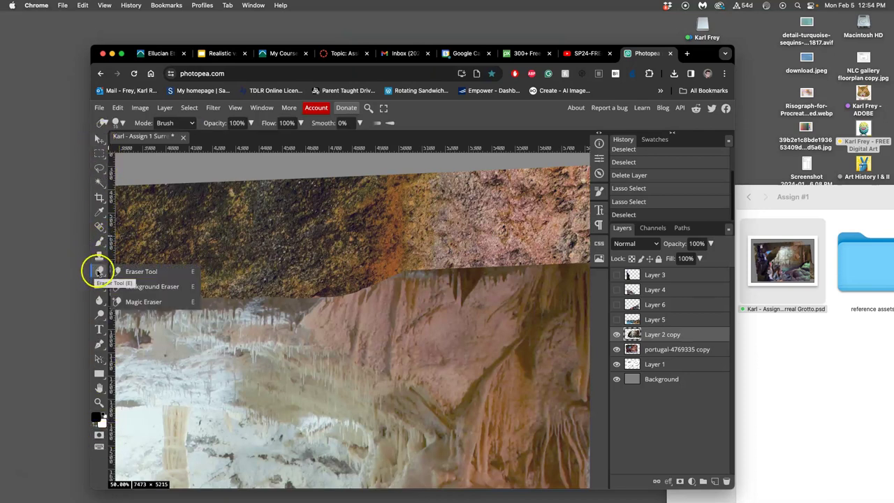
click(138, 272)
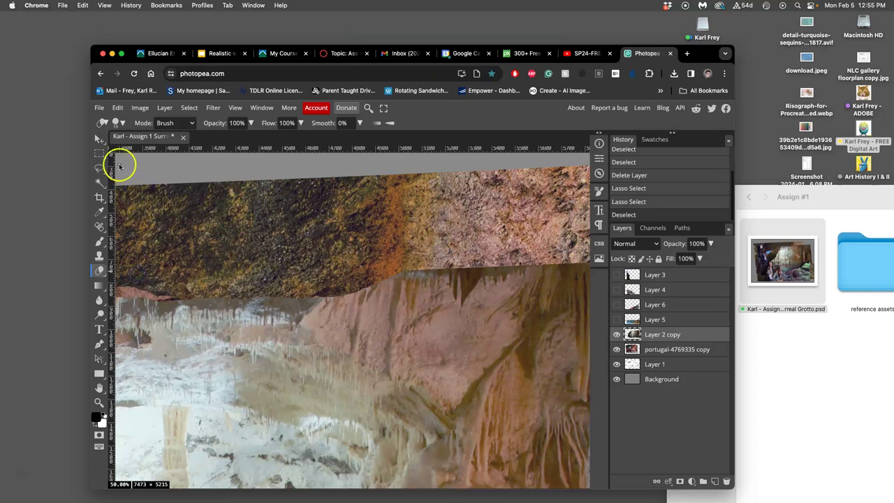
click(99, 139)
key(e)
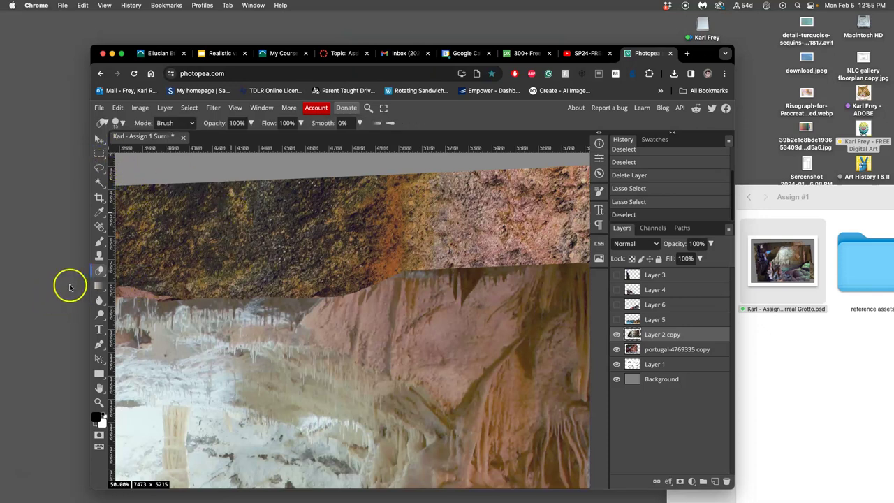
right_click(99, 273)
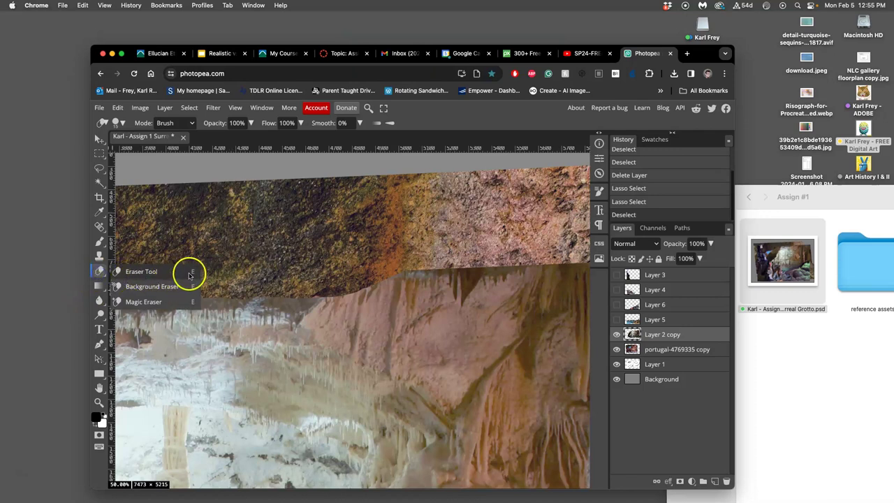
click(136, 271)
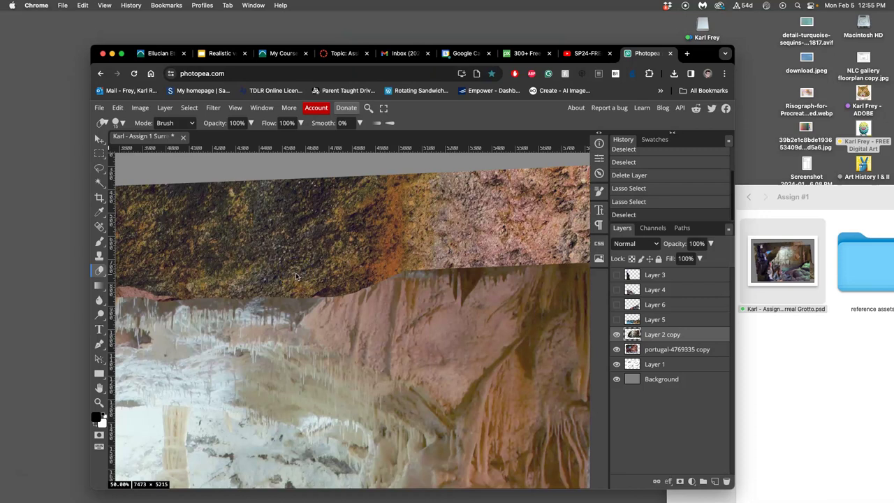
right_click(100, 272)
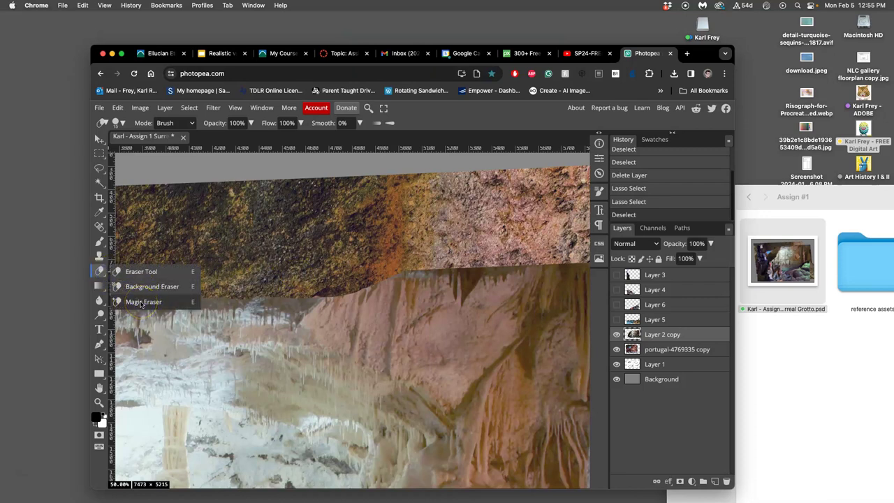
click(141, 303)
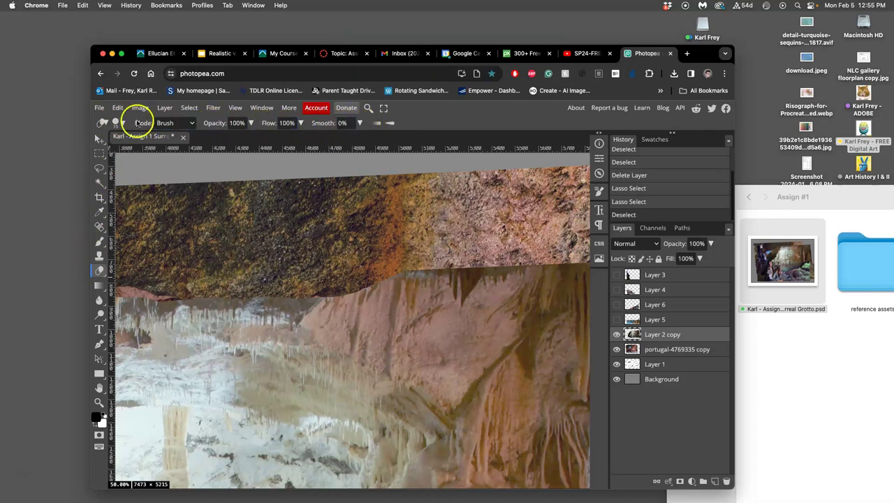
Step: Give the eraser brush a 304 px size and 0% hardness, then recheck the values
click(118, 123)
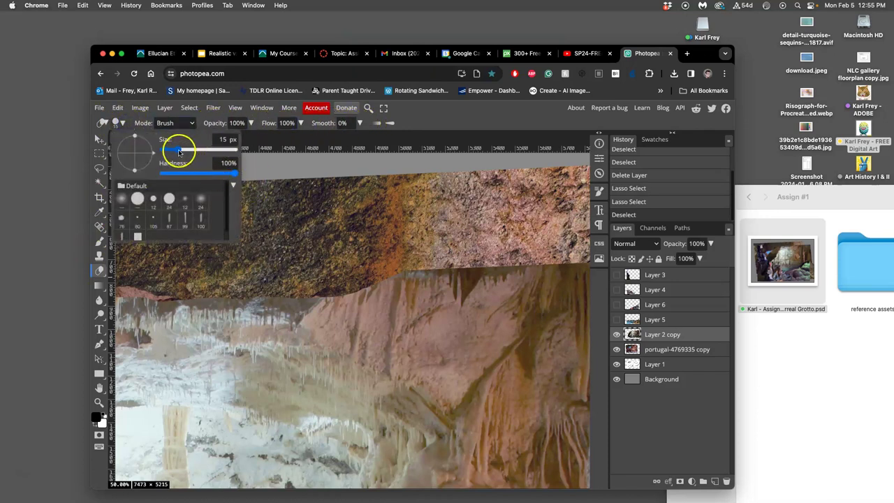
drag(179, 152, 207, 154)
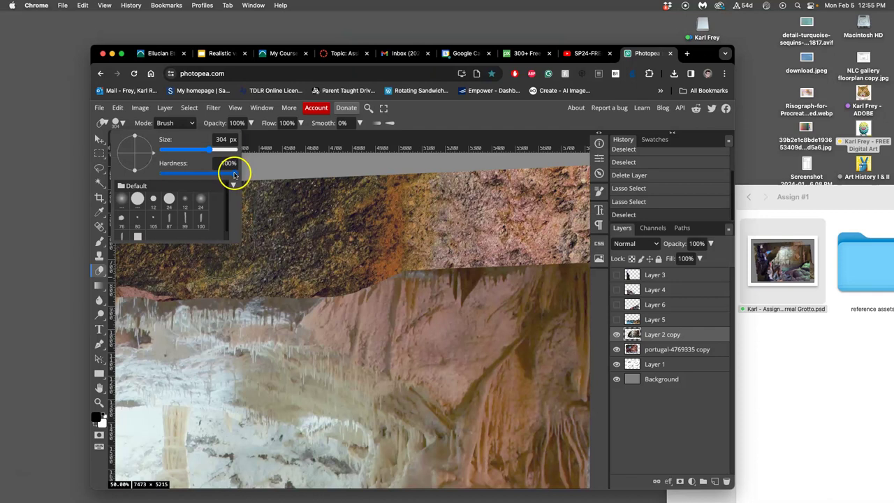
drag(235, 174, 225, 175)
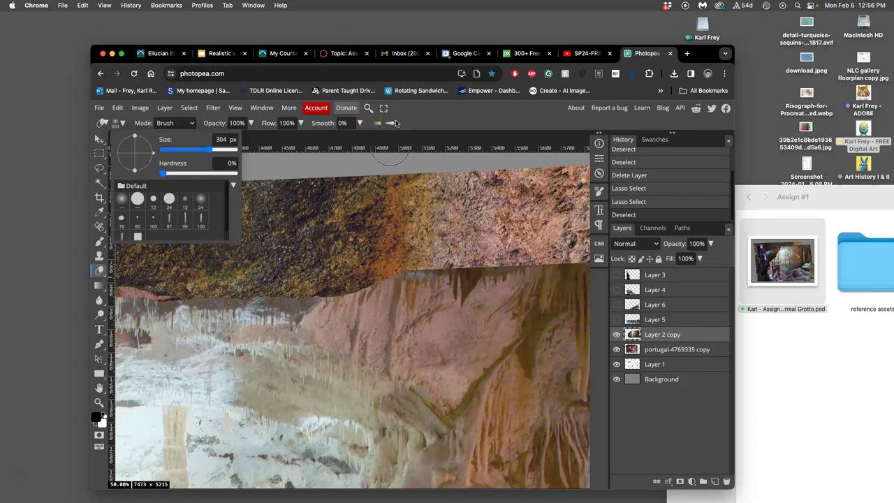
click(391, 124)
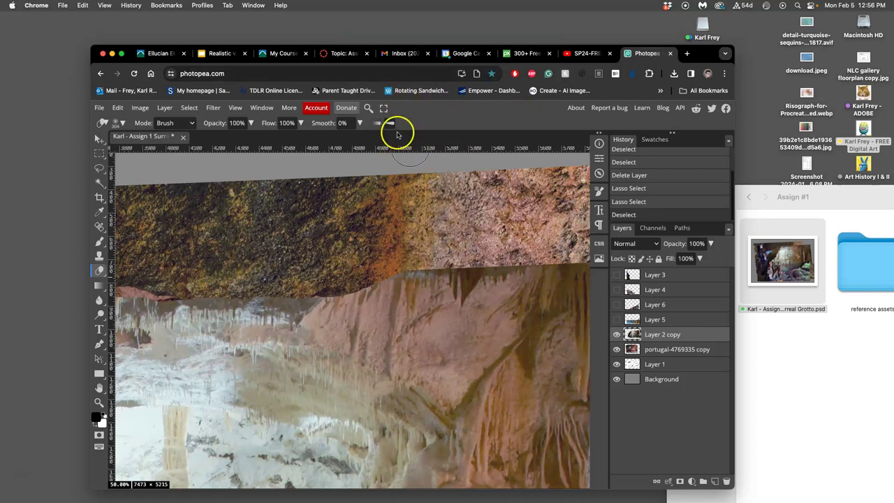
click(391, 123)
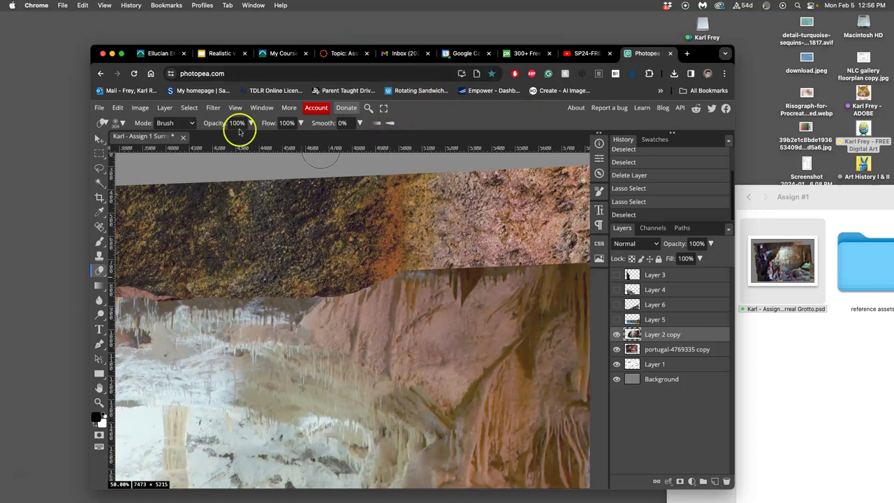
click(123, 123)
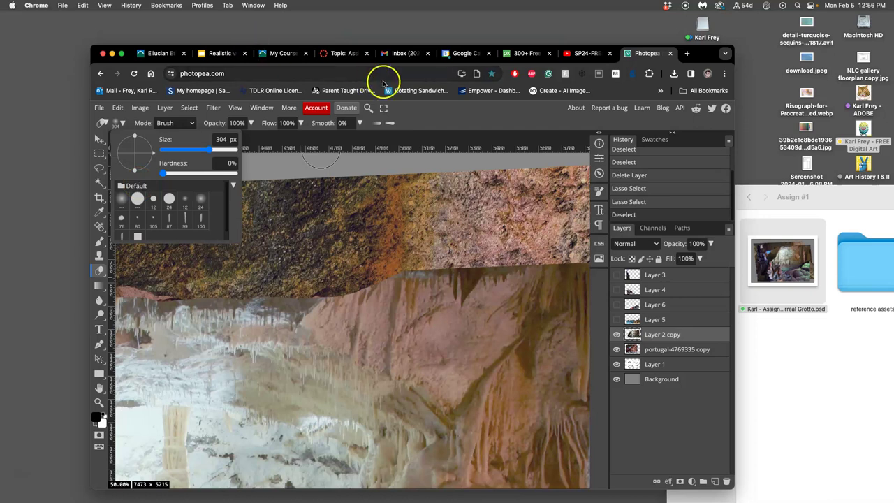
Step: Soft-erase the rock overlay's edges along the pink ridge, the right side and the lower edge
click(388, 126)
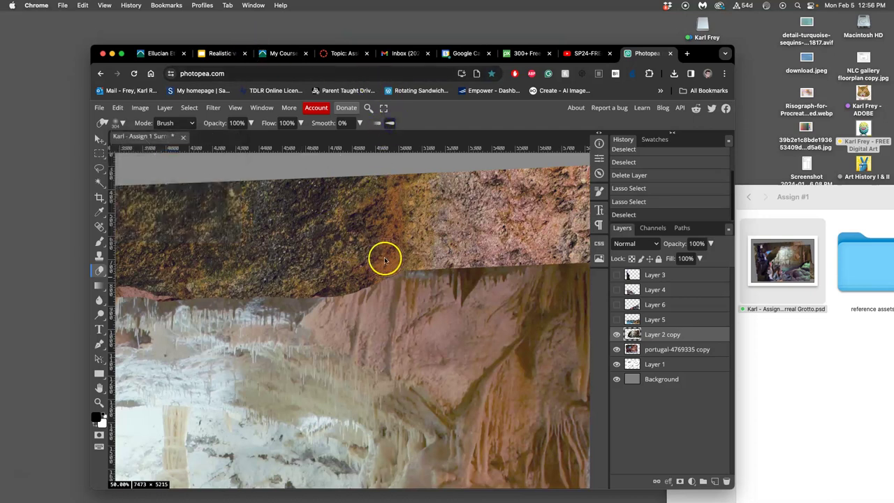
drag(402, 293, 503, 391)
mouse_move(447, 349)
mouse_down()
mouse_move(454, 294)
mouse_move(517, 322)
mouse_move(469, 267)
mouse_up()
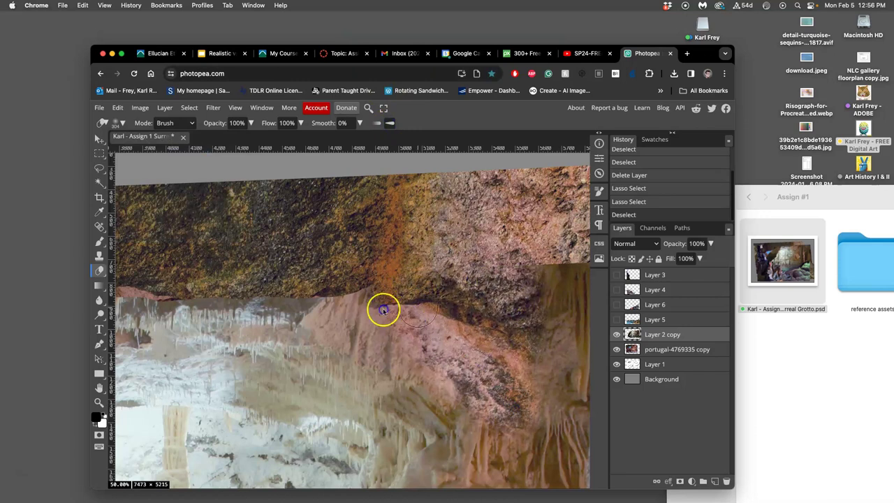
drag(363, 307, 321, 279)
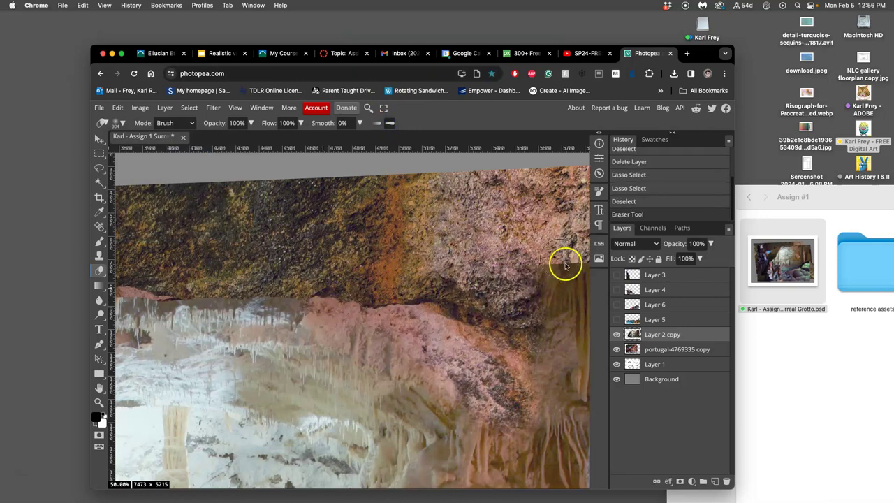
scroll(563, 271, right, 5)
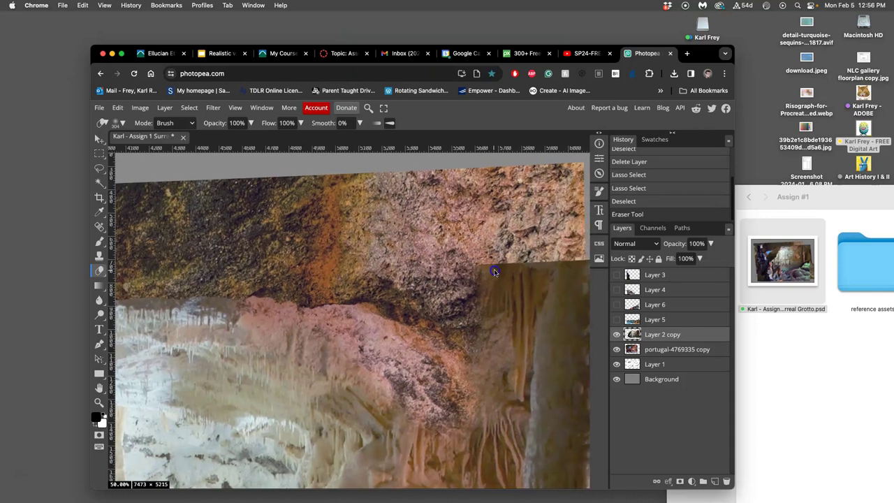
mouse_move(543, 306)
mouse_down()
mouse_move(550, 339)
mouse_move(524, 325)
mouse_up()
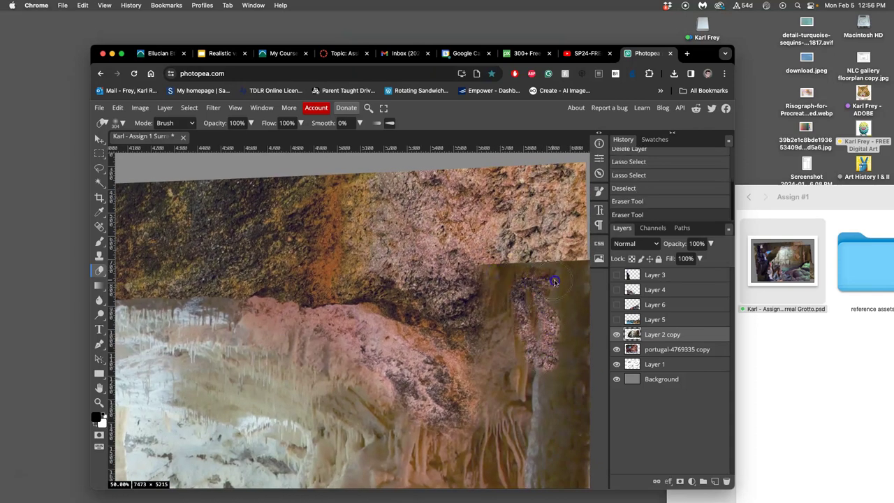
mouse_move(524, 282)
mouse_down()
mouse_move(487, 268)
mouse_move(559, 276)
mouse_up()
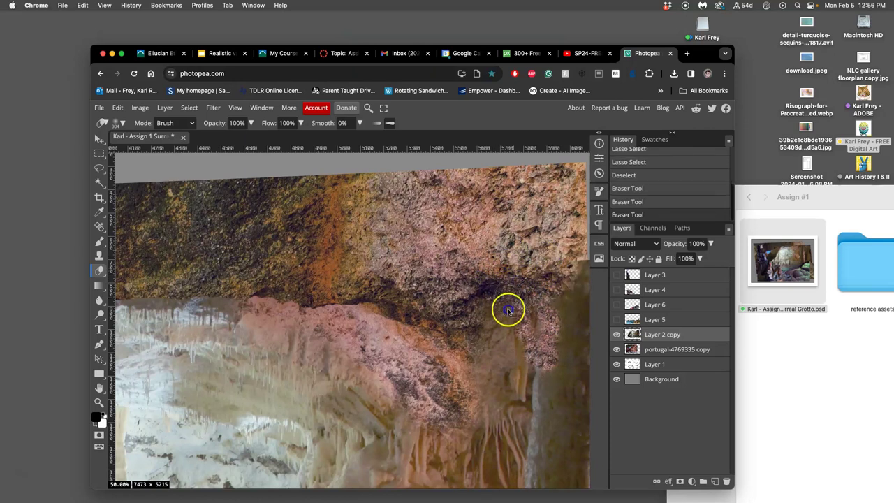
scroll(377, 279, left, 10)
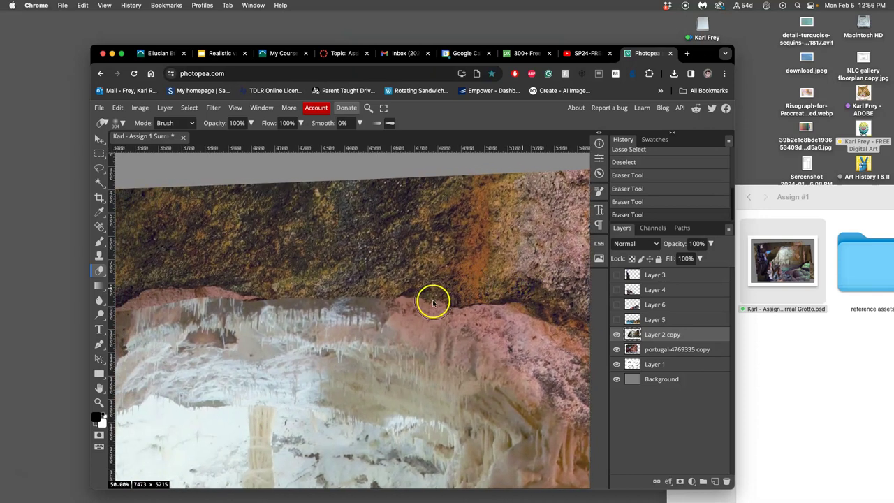
drag(280, 297, 241, 293)
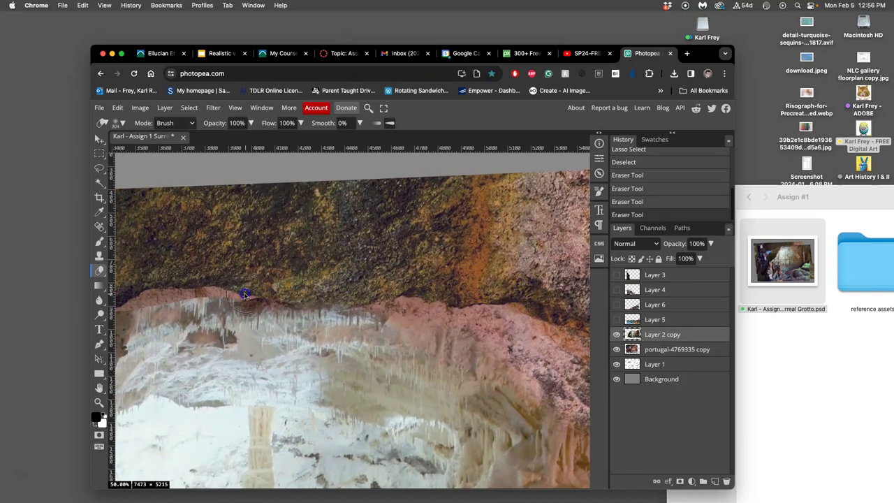
scroll(279, 280, left, 8)
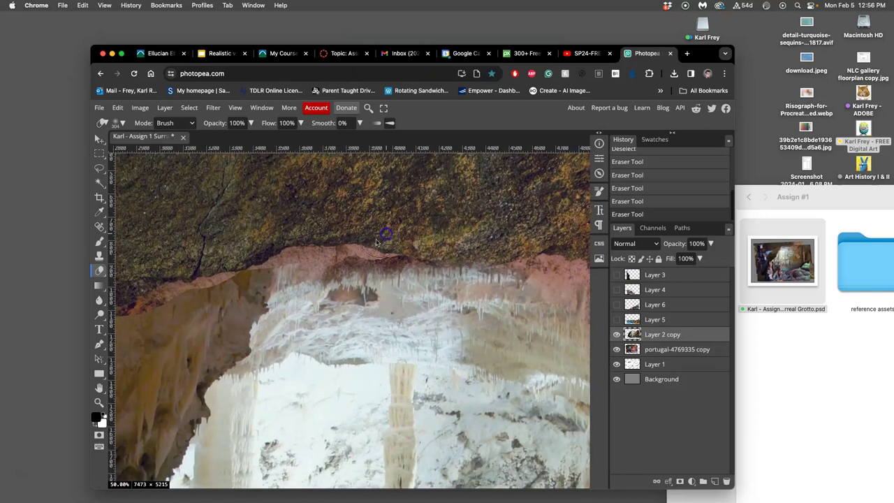
drag(311, 258, 215, 298)
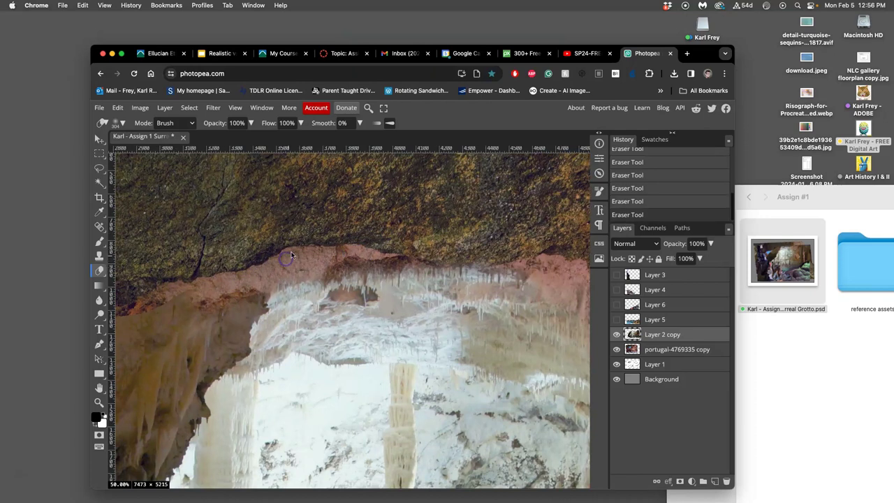
scroll(287, 262, left, 6)
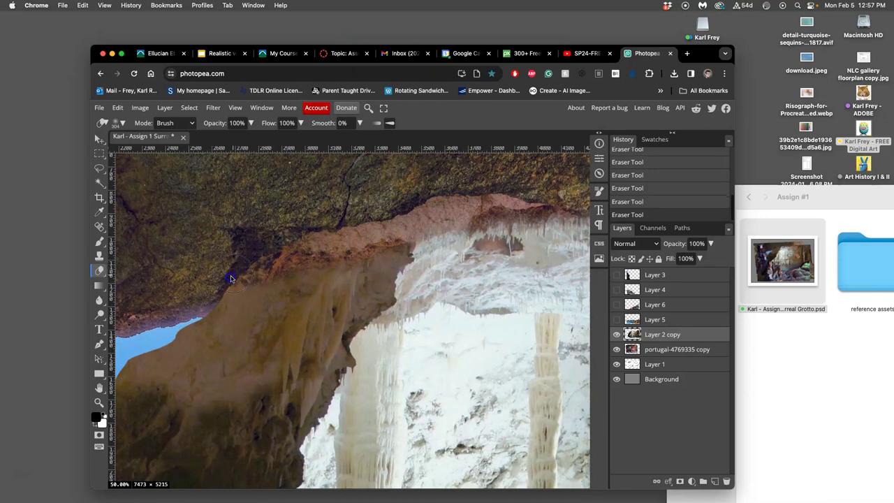
scroll(338, 250, up, 2)
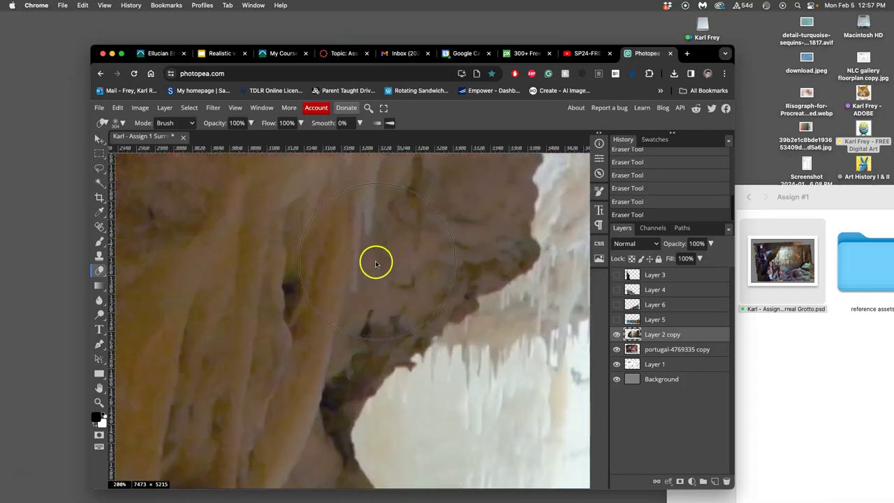
scroll(377, 258, up, 1)
drag(438, 365, 424, 325)
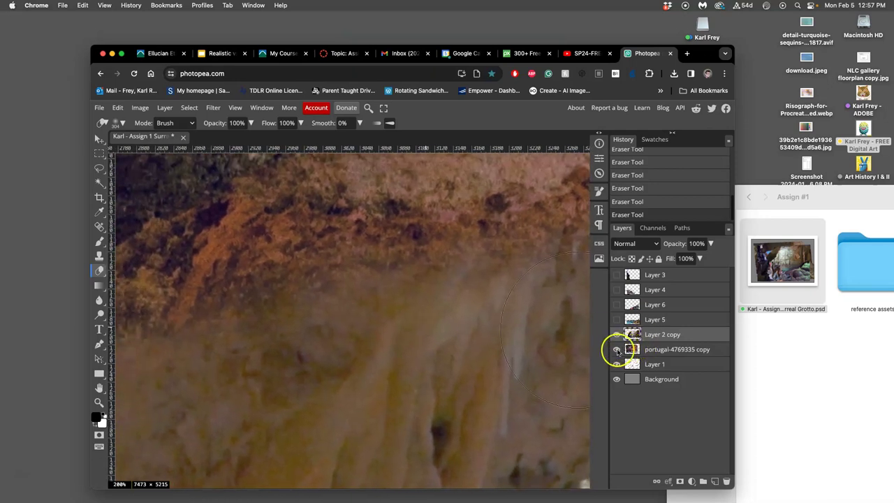
Step: Toggle portugal-4769335 copy to compare, and leave Layer 1's white paint hidden
click(616, 349)
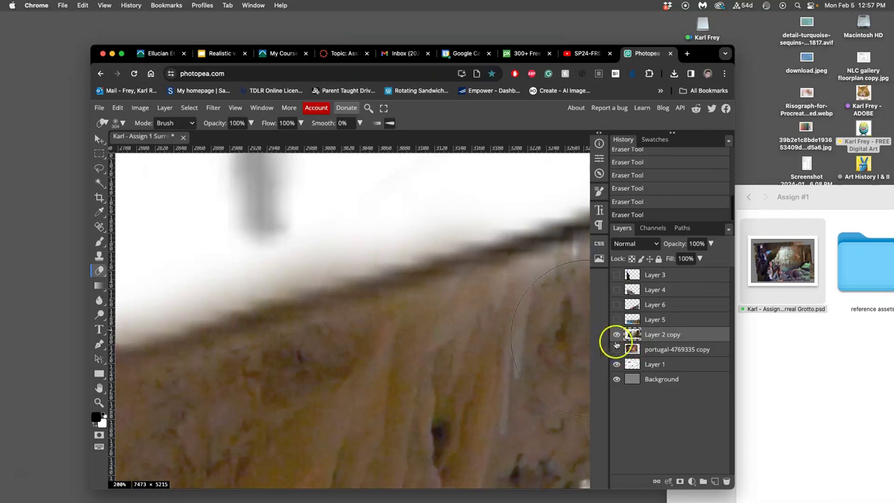
click(616, 350)
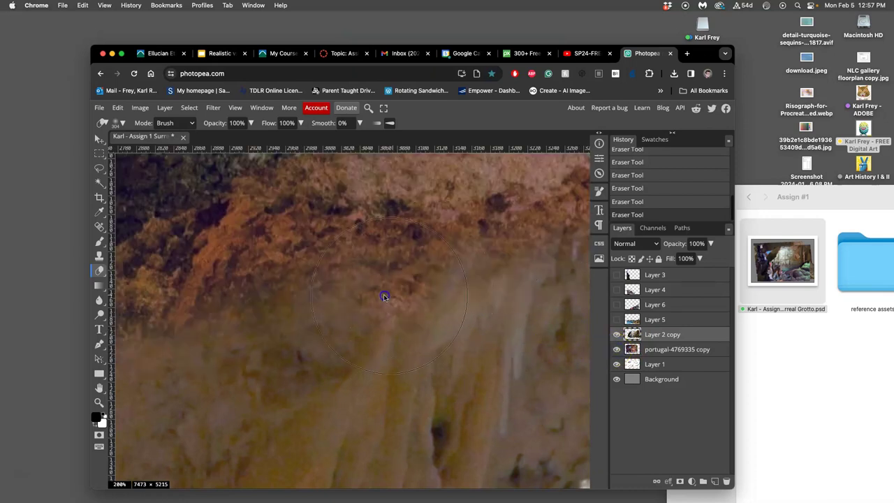
click(617, 350)
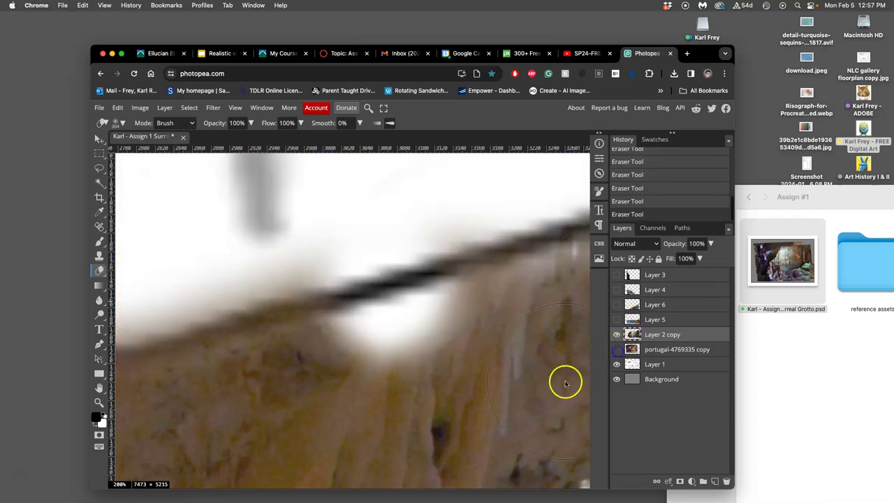
click(617, 364)
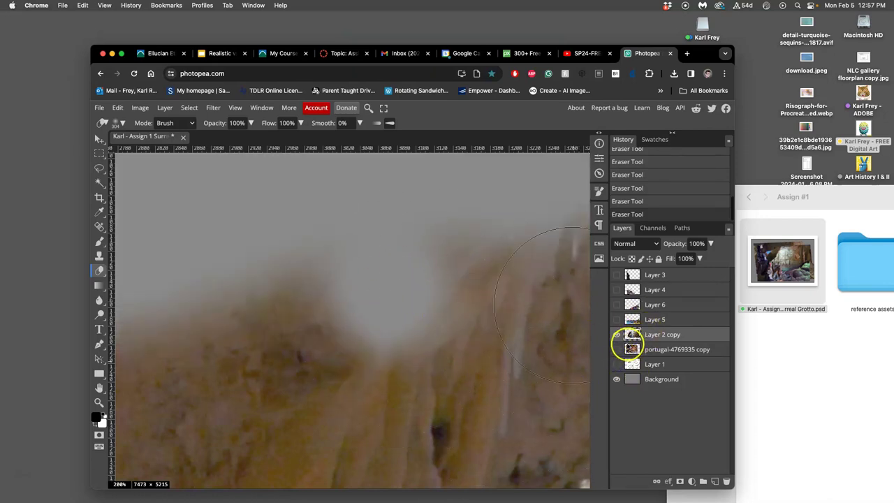
click(617, 349)
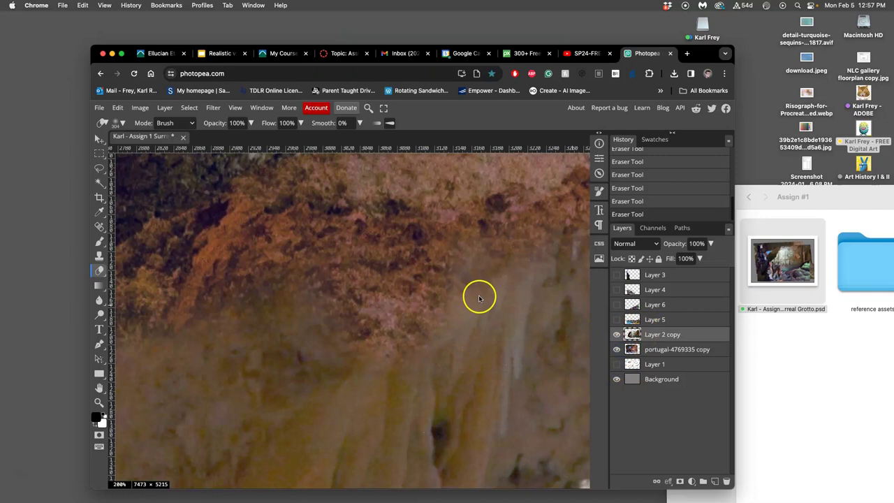
scroll(481, 294, down, 5)
scroll(419, 308, down, 3)
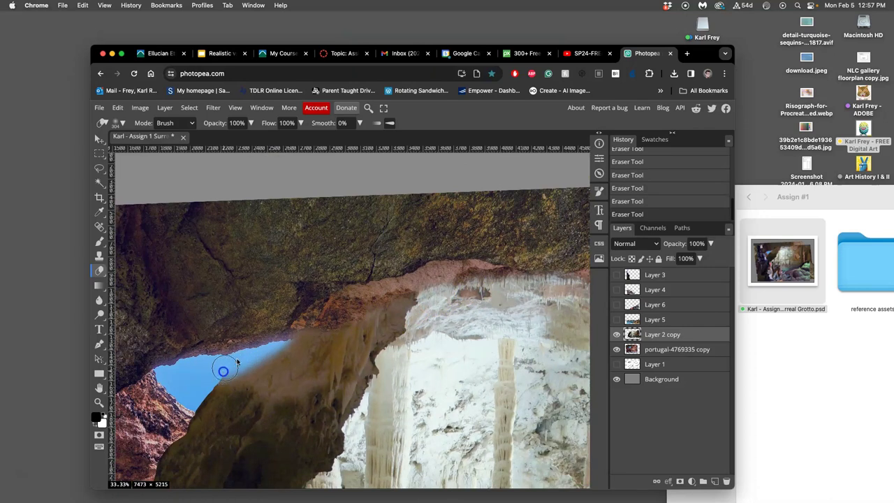
scroll(301, 336, down, 3)
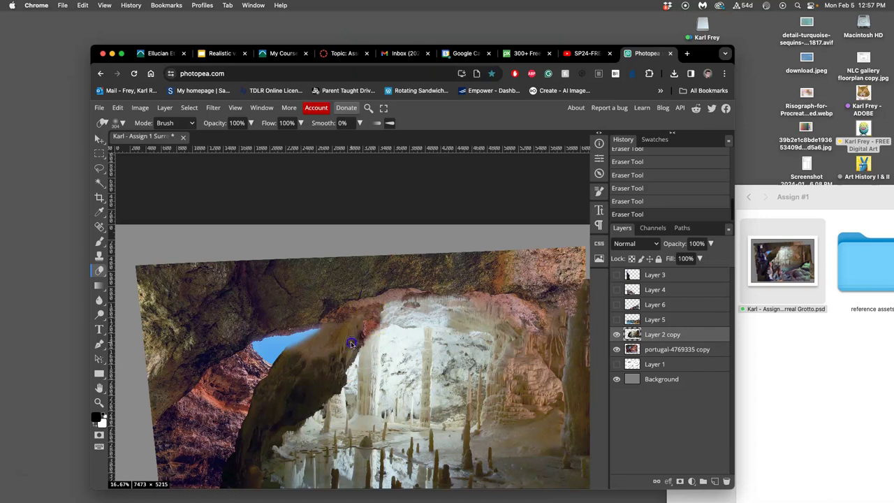
Step: Erase rock across the left cave opening, undoing one stroke, to widen the blue sky
drag(346, 344, 318, 398)
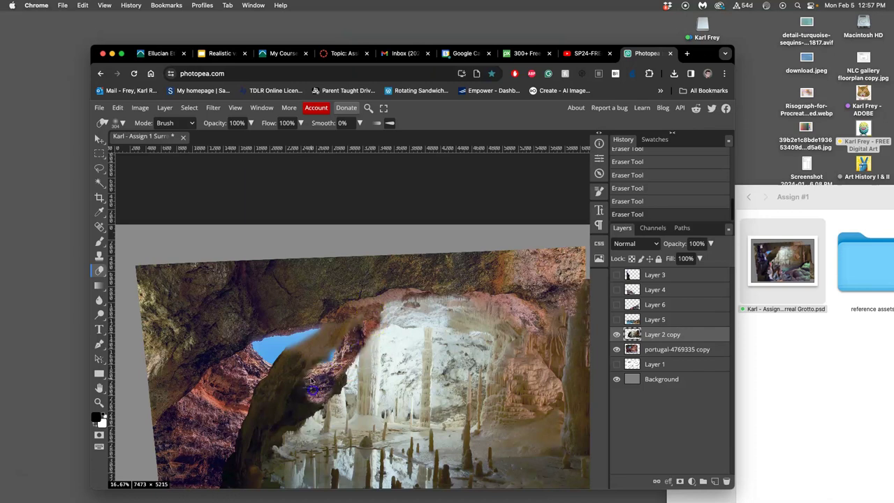
key(ctrl+z)
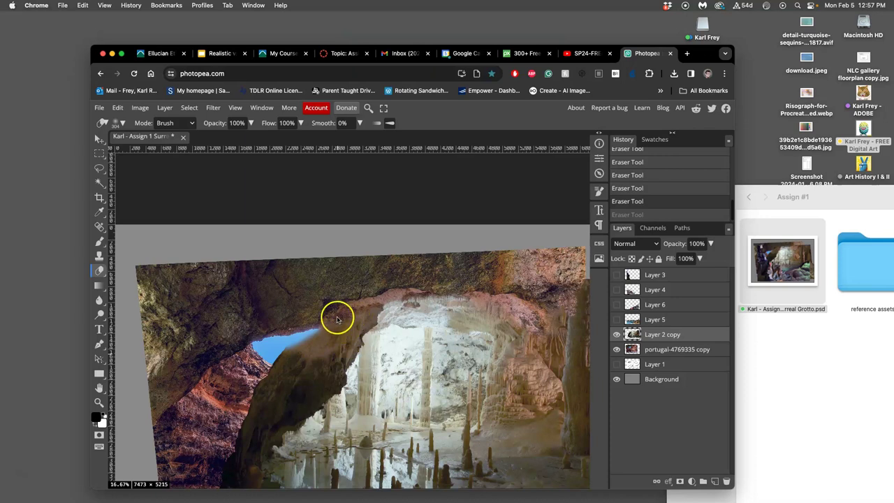
drag(337, 318, 325, 315)
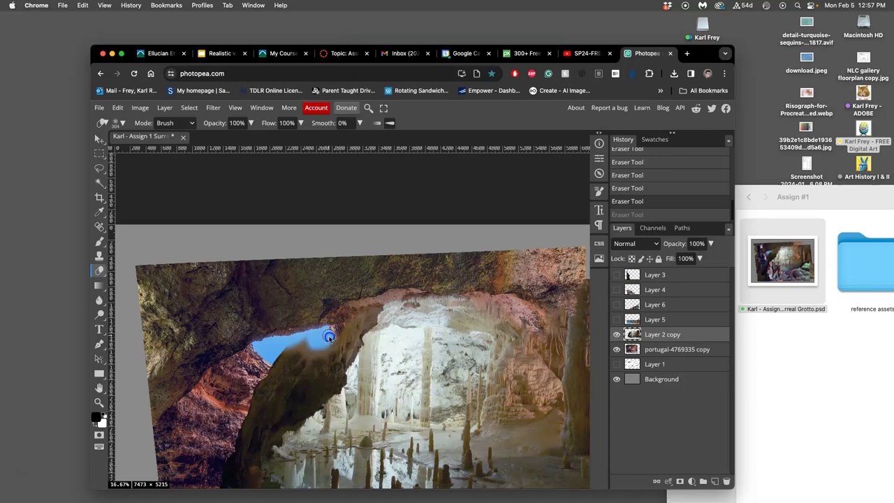
drag(313, 349, 267, 351)
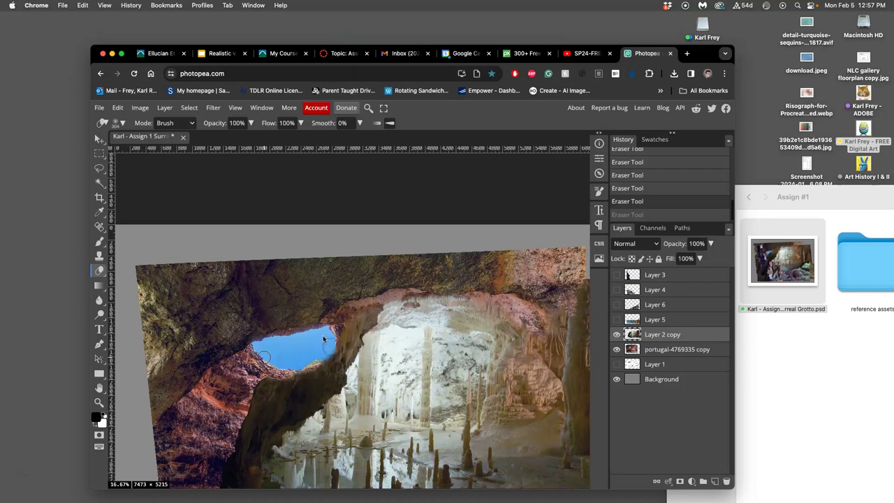
click(301, 333)
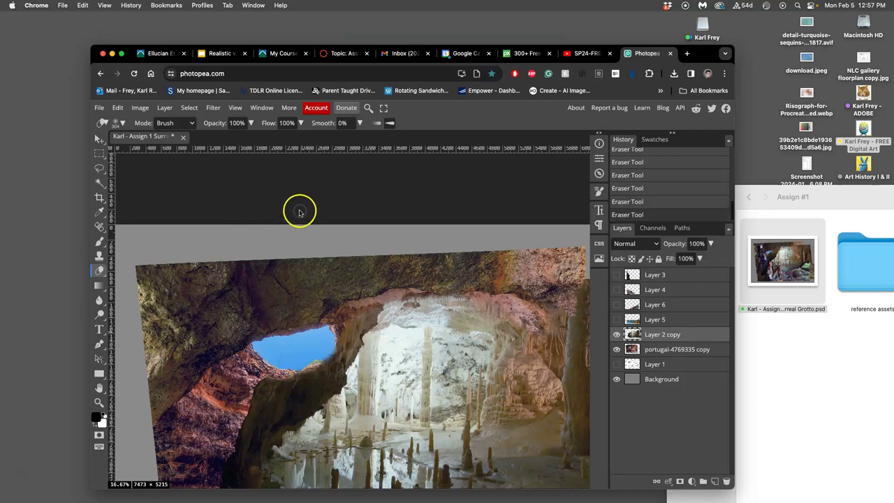
Step: Save changes to the grotto PSD, then check the file in Finder and return to Photopea
key(super+s)
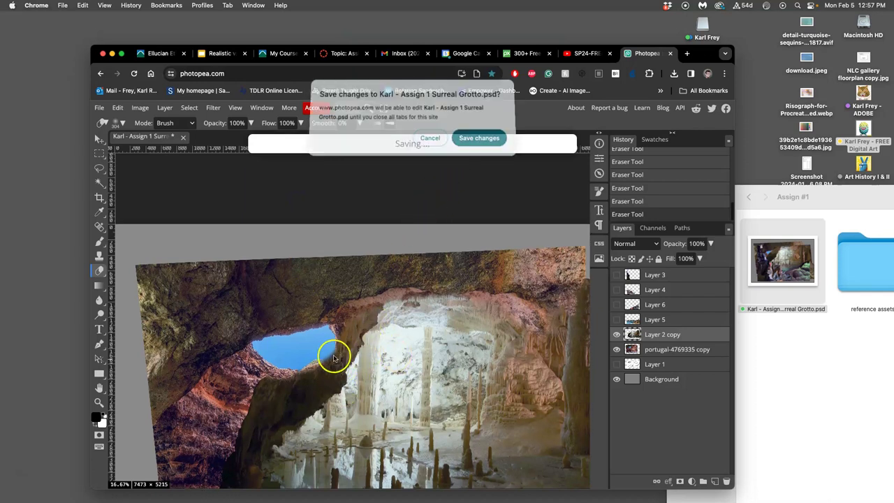
click(479, 142)
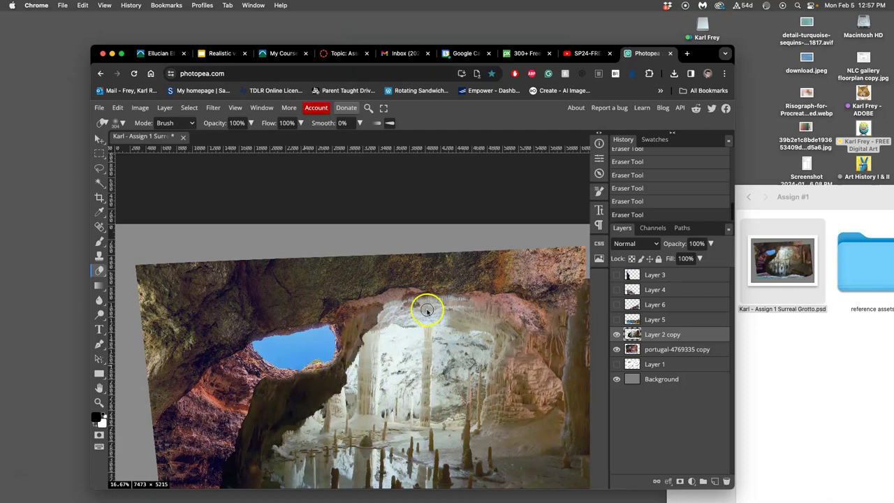
scroll(404, 321, down, 3)
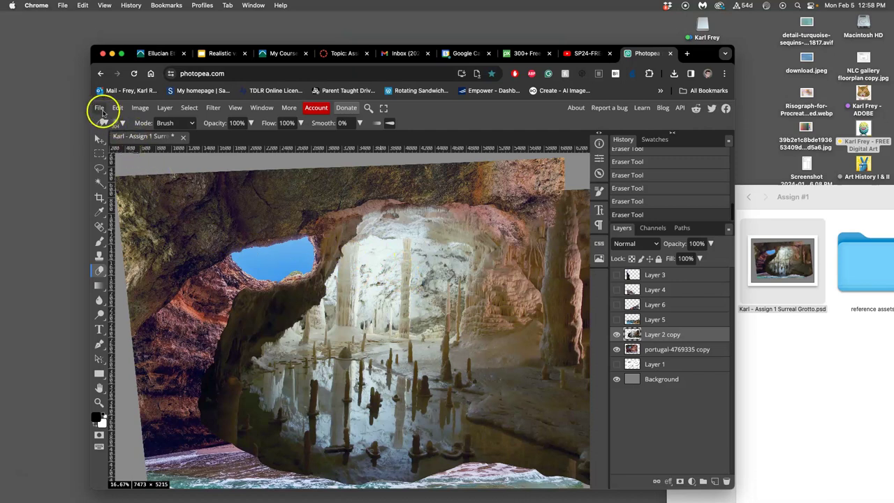
click(100, 108)
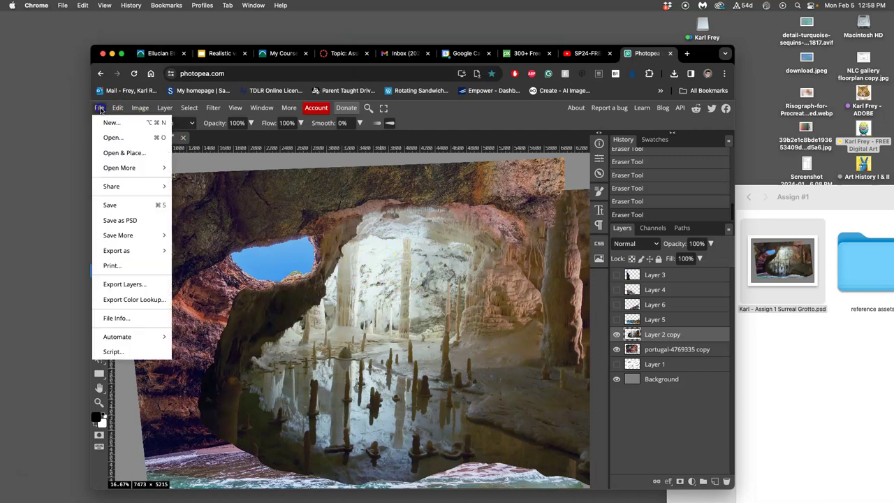
click(761, 344)
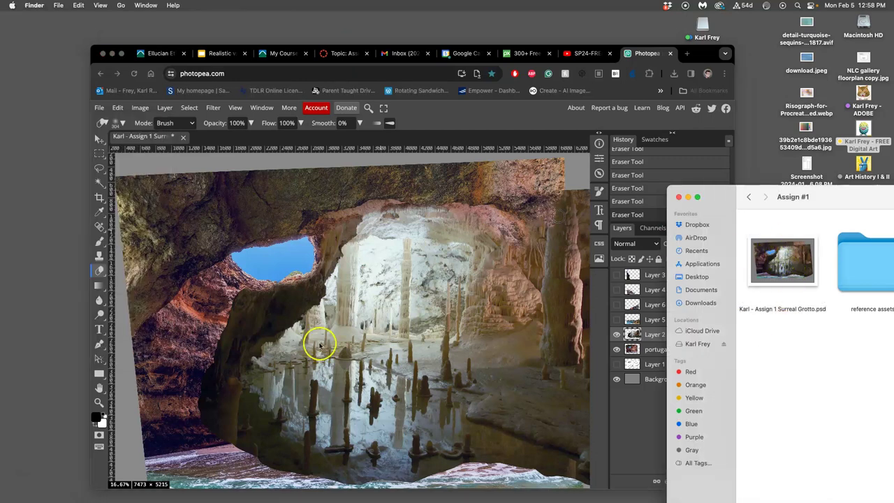
click(423, 215)
scroll(457, 224, up, 4)
Step: Erase the cave layer's top-right edge and a white blemish, toggling portugal-4769335 copy to check
mouse_move(220, 276)
mouse_down()
mouse_move(301, 203)
mouse_move(205, 409)
mouse_up()
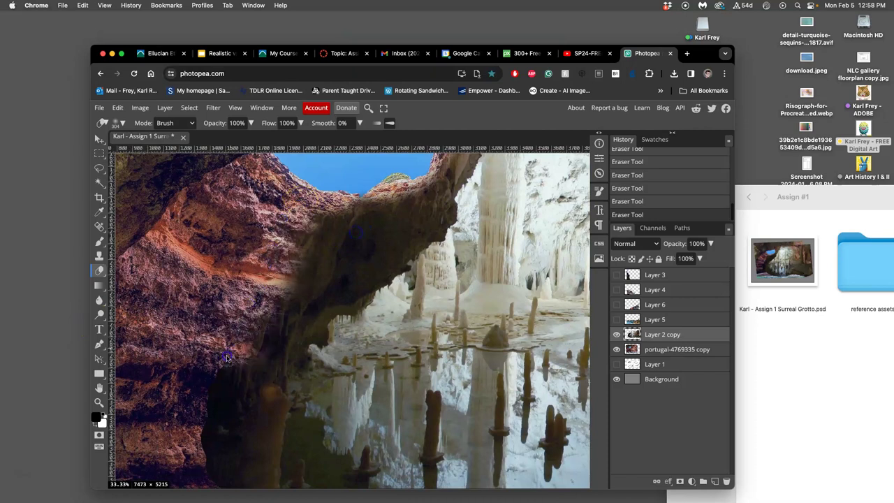
scroll(203, 381, down, 5)
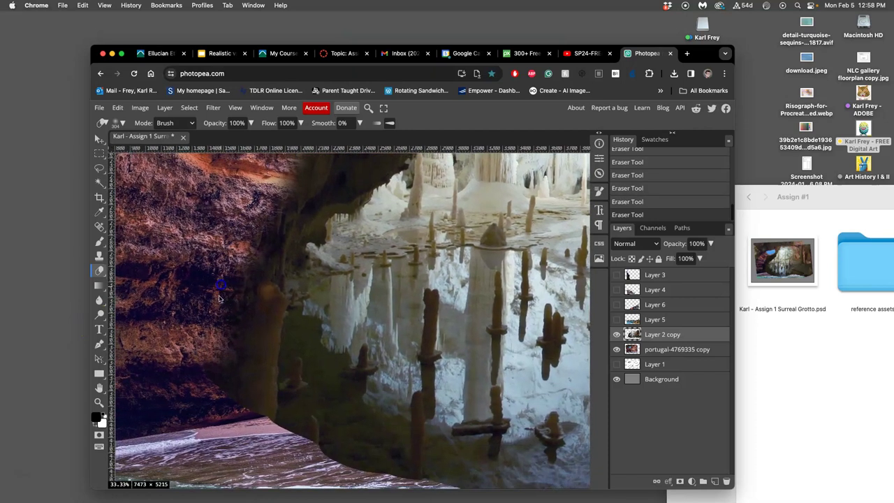
scroll(209, 349, up, 5)
scroll(244, 328, up, 3)
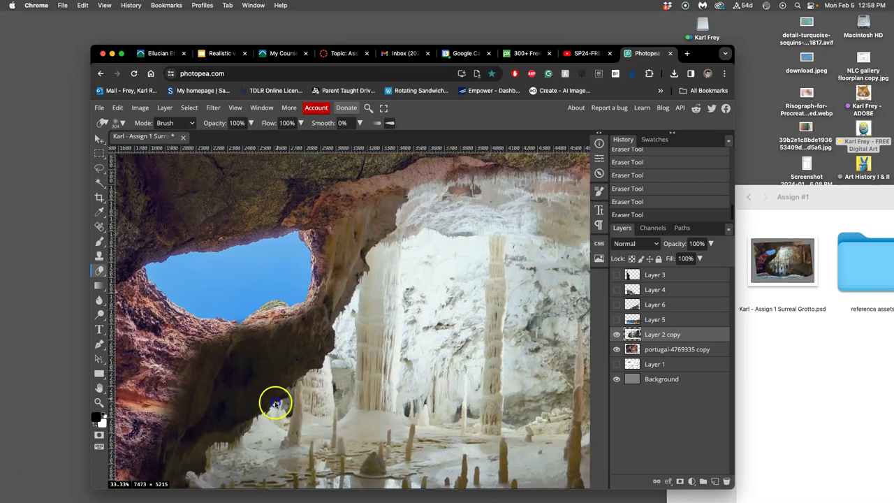
scroll(280, 321, up, 3)
scroll(292, 314, right, 5)
scroll(314, 293, right, 5)
scroll(329, 279, right, 5)
scroll(341, 267, right, 4)
scroll(342, 266, right, 5)
scroll(349, 258, right, 3)
mouse_move(398, 206)
mouse_down()
mouse_move(557, 195)
mouse_move(517, 210)
mouse_move(543, 217)
mouse_move(558, 447)
mouse_move(521, 262)
mouse_move(559, 405)
mouse_up()
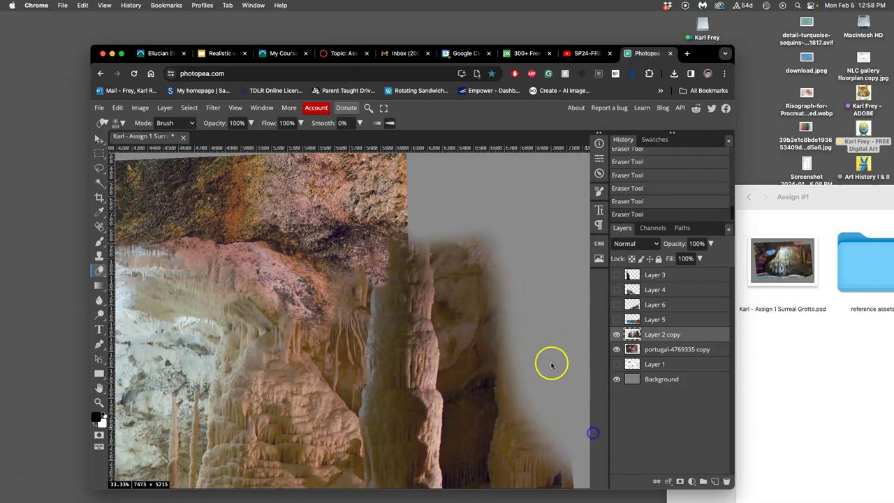
scroll(551, 349, down, 8)
mouse_move(514, 230)
mouse_down()
mouse_move(552, 401)
mouse_move(534, 395)
mouse_move(541, 322)
mouse_up()
scroll(505, 243, up, 5)
scroll(506, 243, up, 5)
scroll(496, 252, left, 5)
scroll(488, 210, left, 5)
scroll(482, 203, down, 3)
scroll(500, 206, right, 3)
scroll(500, 206, left, 5)
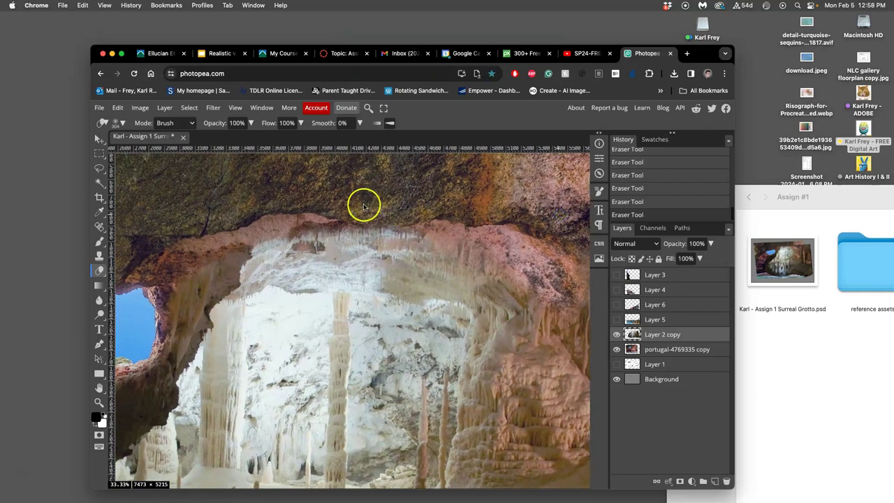
scroll(405, 203, left, 3)
click(617, 349)
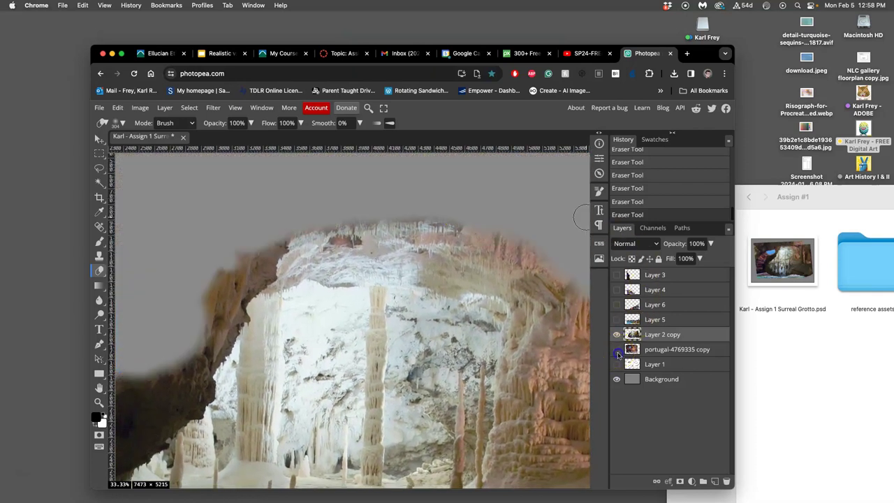
scroll(325, 316, down, 5)
scroll(380, 322, down, 5)
scroll(318, 272, down, 5)
scroll(288, 348, right, 5)
scroll(342, 238, right, 5)
scroll(363, 259, right, 3)
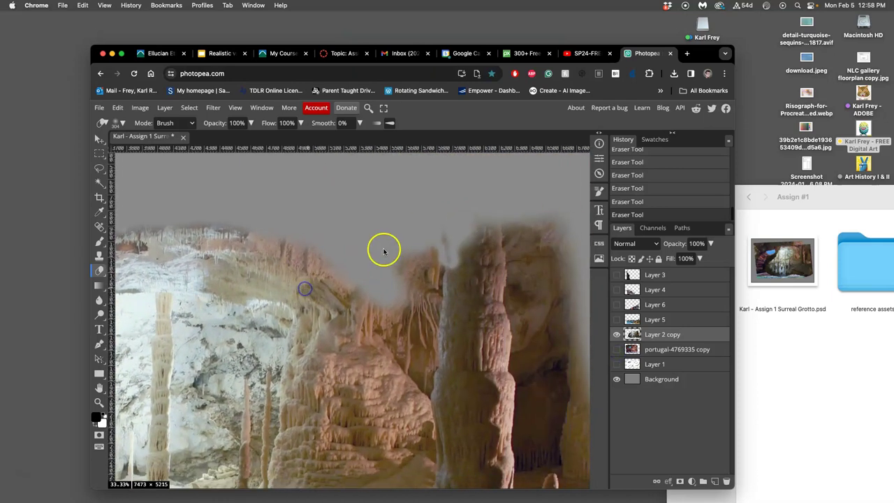
click(442, 231)
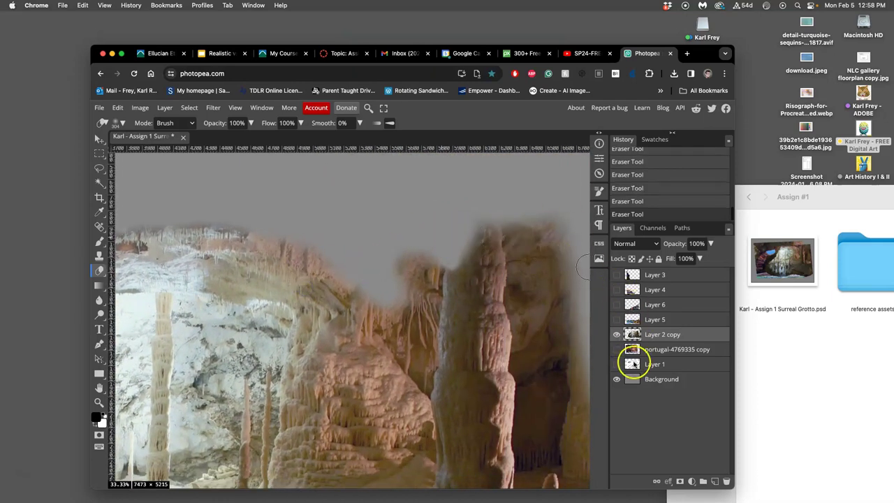
click(616, 335)
scroll(479, 311, down, 2)
scroll(353, 328, left, 5)
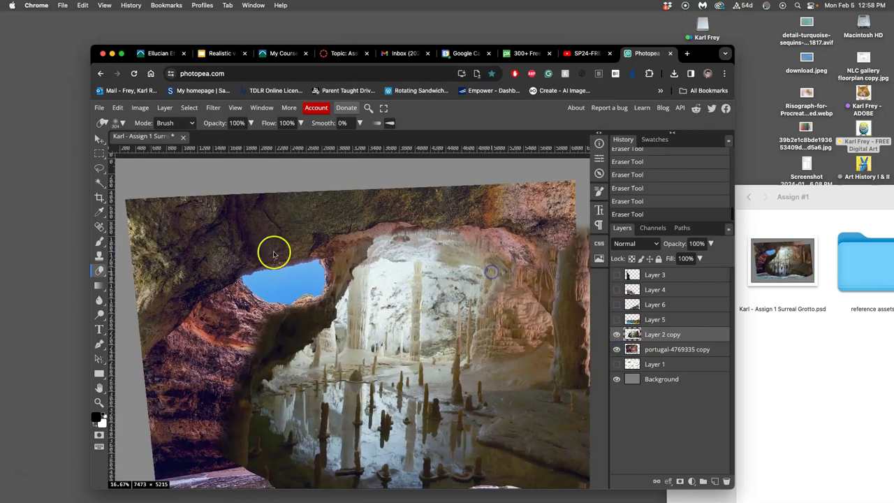
Step: Open the eraser strength setting in the options bar
click(237, 123)
Step: Lower the eraser opacity to 48% and lightly erase the rock edge by the waterfall
drag(252, 139, 235, 140)
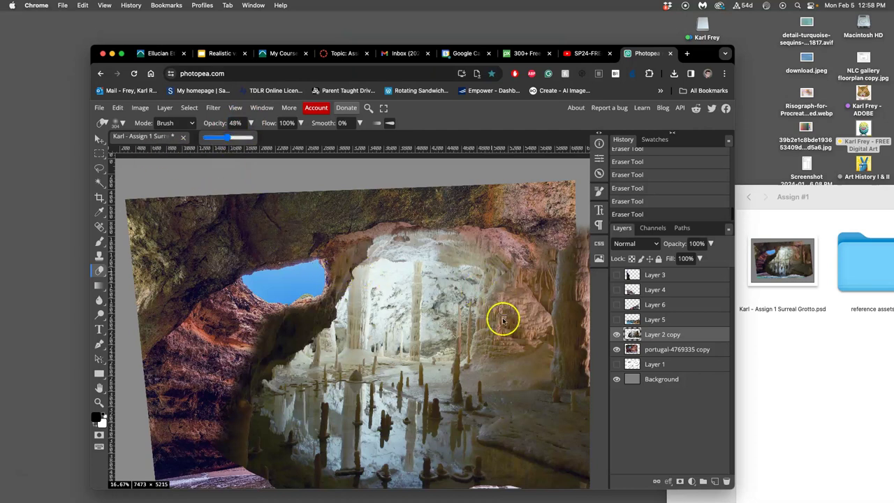
click(390, 174)
scroll(377, 206, up, 5)
scroll(363, 238, up, 3)
drag(444, 342, 475, 368)
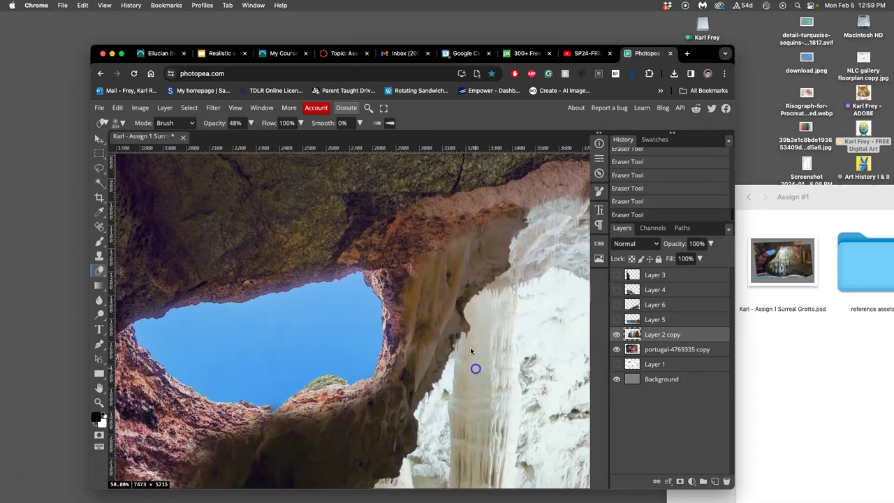
click(453, 230)
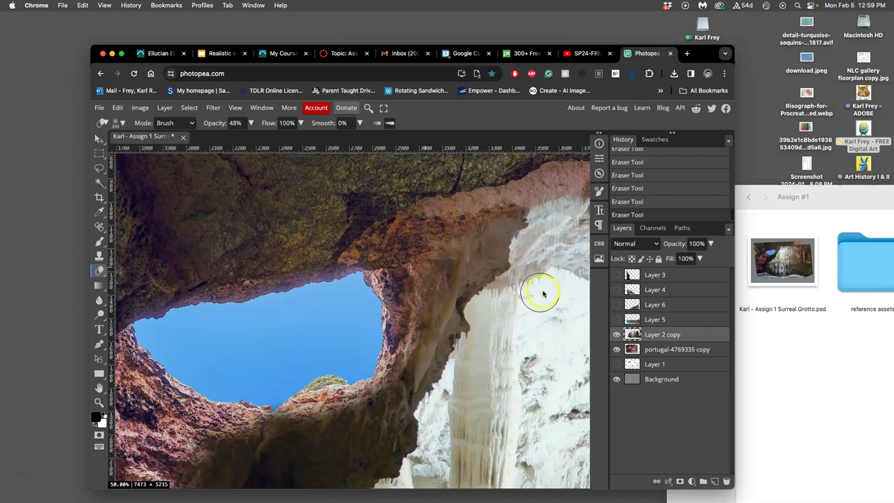
Step: Compare with Layer 2 copy toggled, then softly erase along the rock edge toward the bottom
click(616, 334)
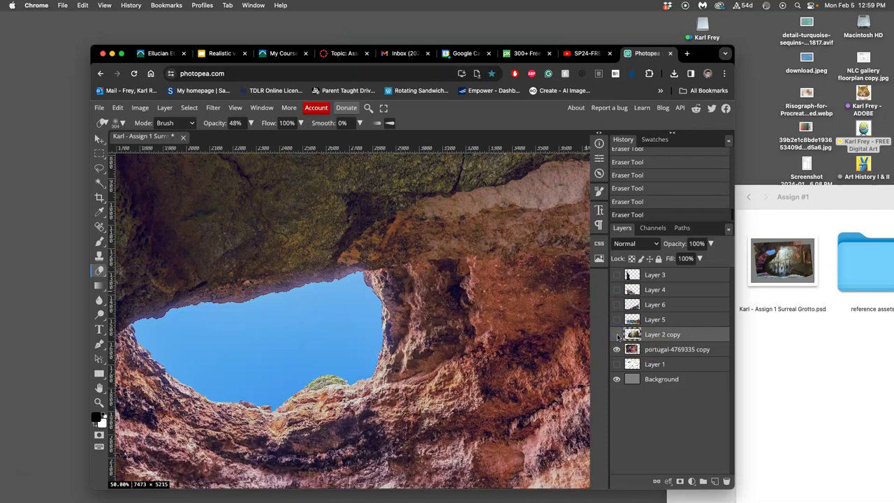
click(616, 334)
click(616, 335)
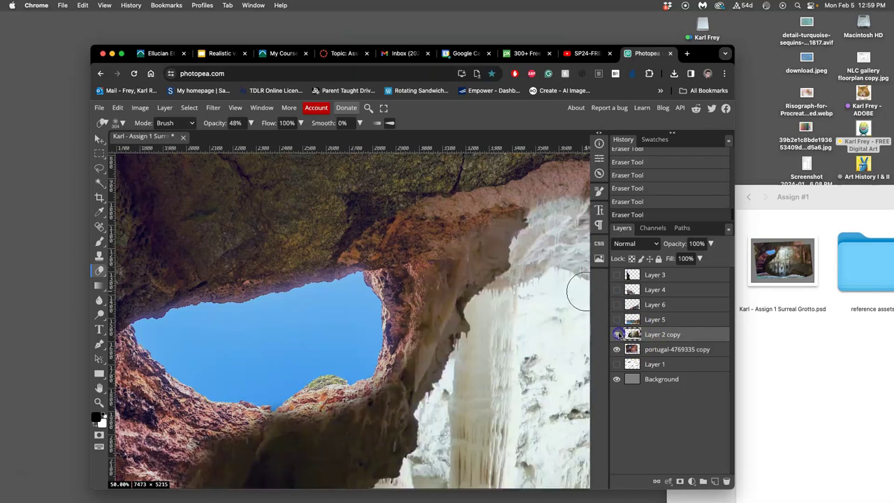
click(616, 335)
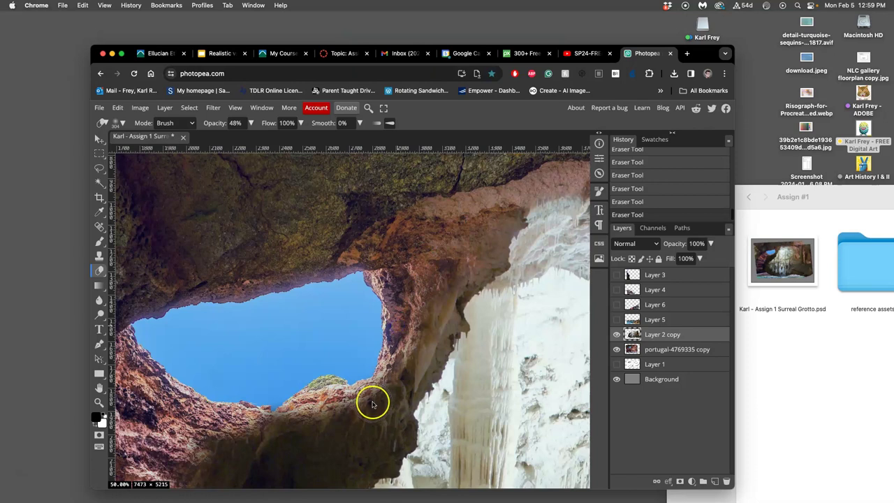
mouse_move(391, 429)
mouse_down()
mouse_move(392, 306)
mouse_move(257, 389)
mouse_move(260, 418)
mouse_move(287, 390)
mouse_move(266, 389)
mouse_move(280, 381)
mouse_move(264, 416)
mouse_up()
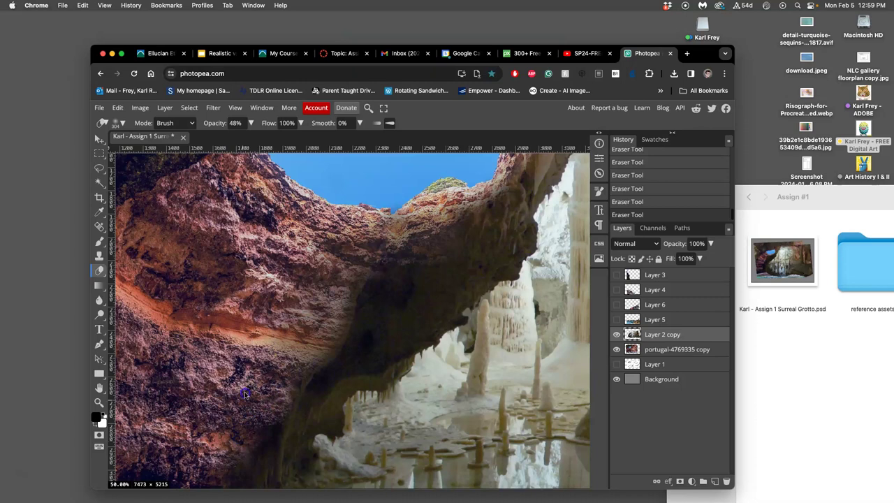
mouse_move(323, 324)
mouse_down()
mouse_move(344, 265)
mouse_move(417, 225)
mouse_up()
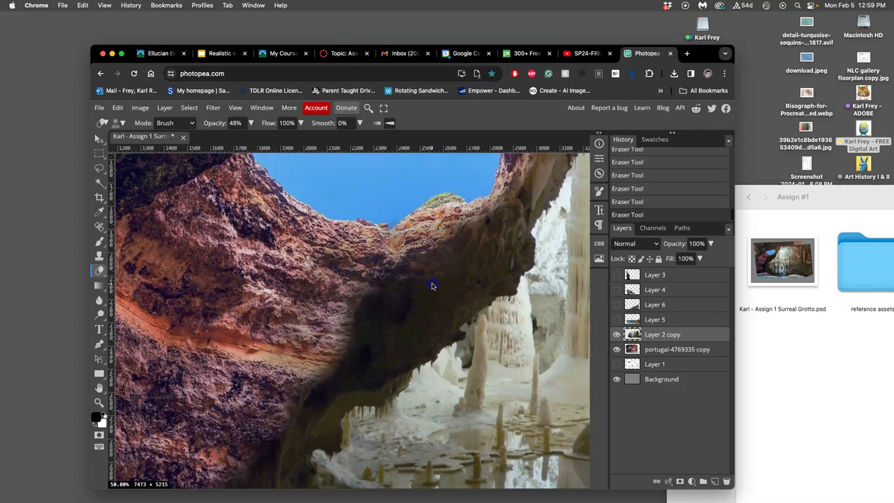
scroll(433, 260, down, 5)
scroll(391, 265, down, 5)
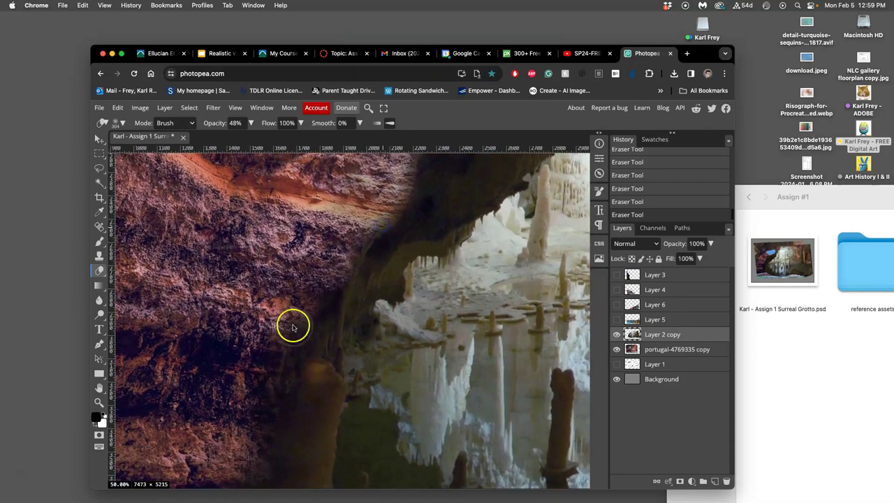
mouse_move(314, 329)
mouse_down()
mouse_move(279, 343)
mouse_move(253, 398)
mouse_up()
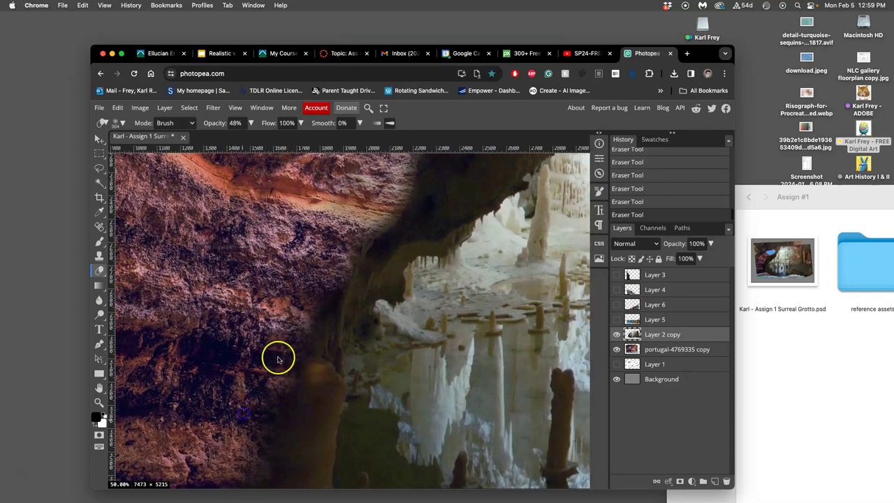
scroll(279, 356, down, 5)
scroll(279, 356, down, 5)
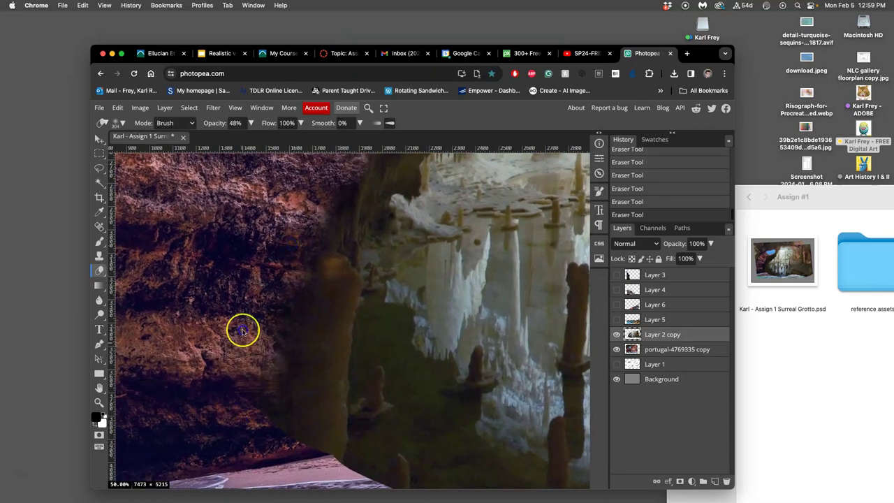
scroll(243, 325, up, 5)
scroll(293, 363, up, 5)
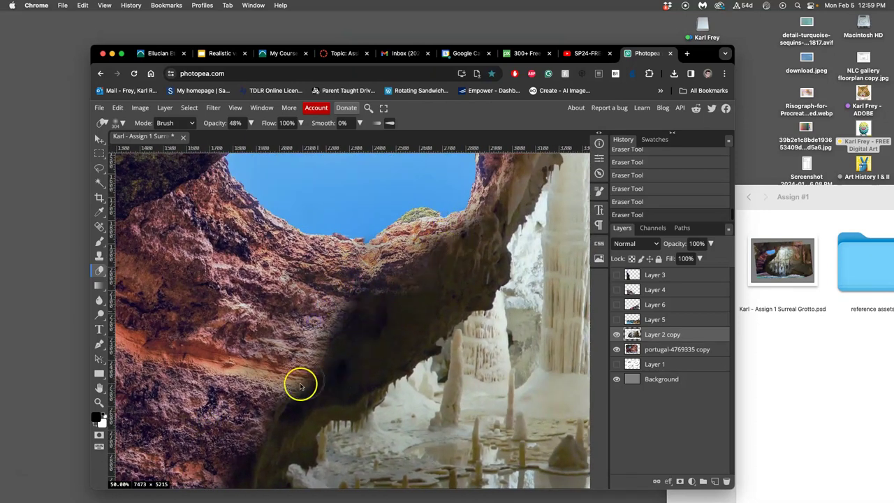
Step: Set the eraser opacity to 12%
click(249, 124)
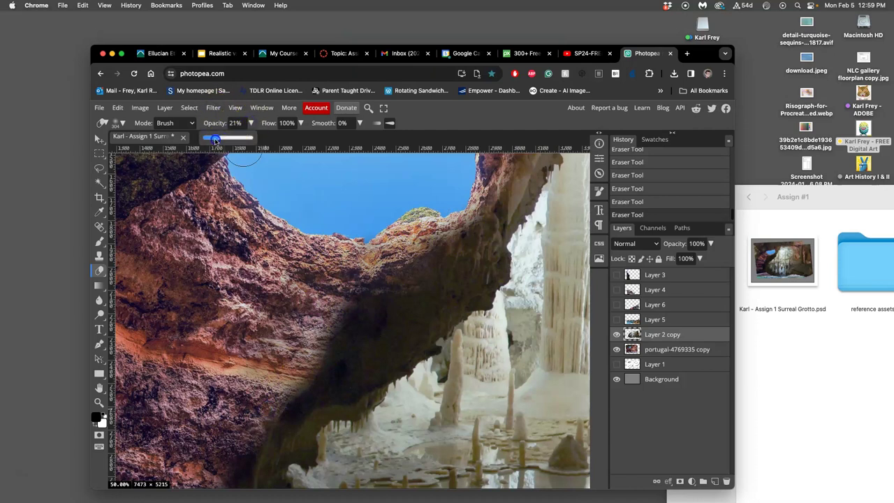
click(430, 288)
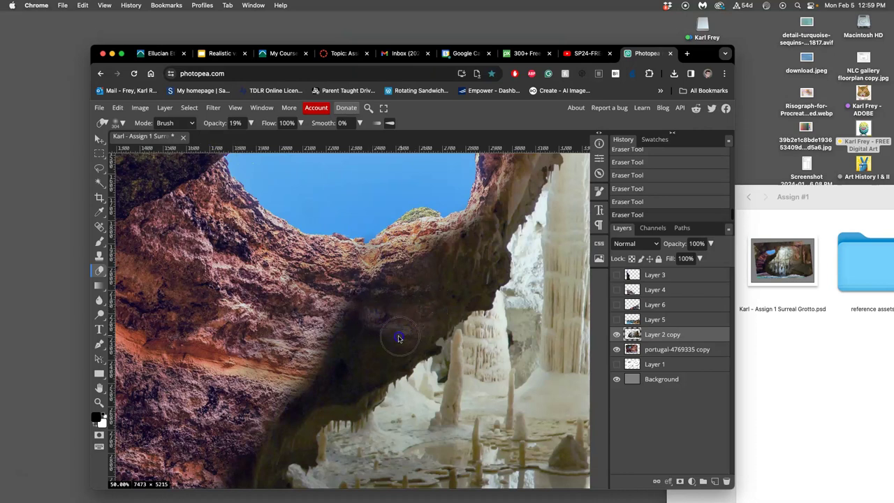
click(250, 124)
drag(217, 139, 213, 142)
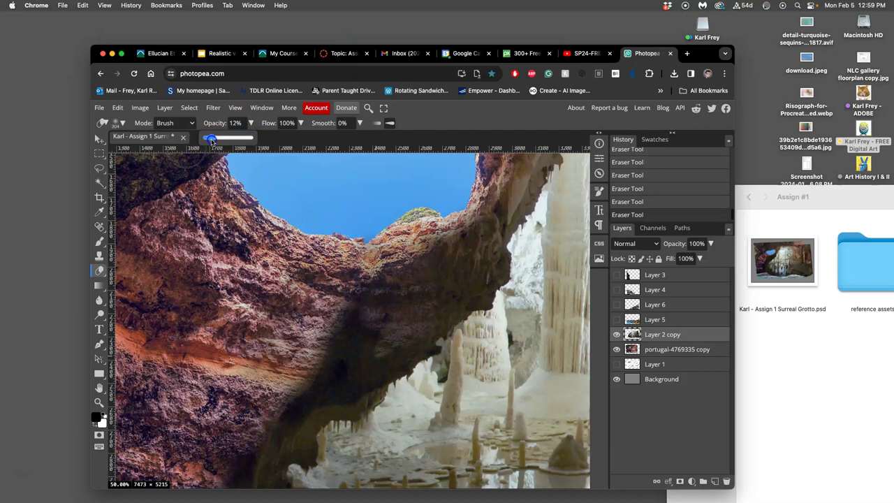
click(357, 340)
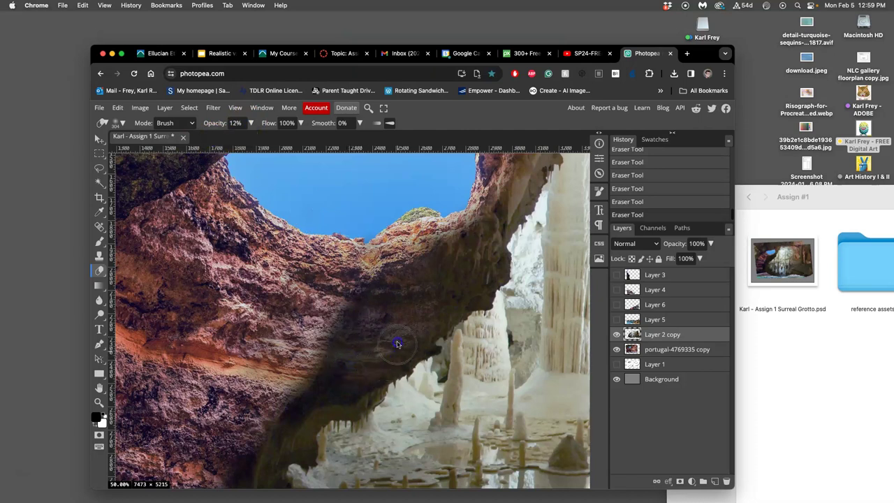
Step: Lightly erase where the stalactites meet the rock and near the lower-left rock
drag(391, 329, 349, 388)
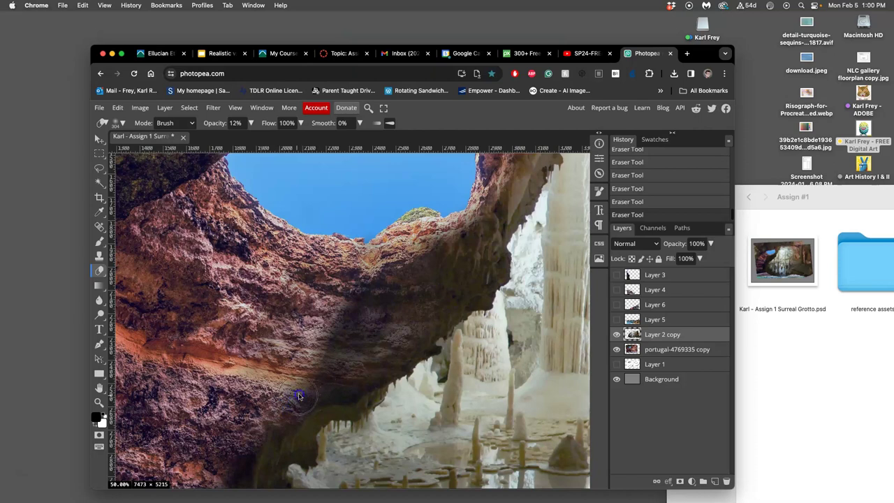
drag(301, 419, 264, 433)
drag(248, 478, 318, 290)
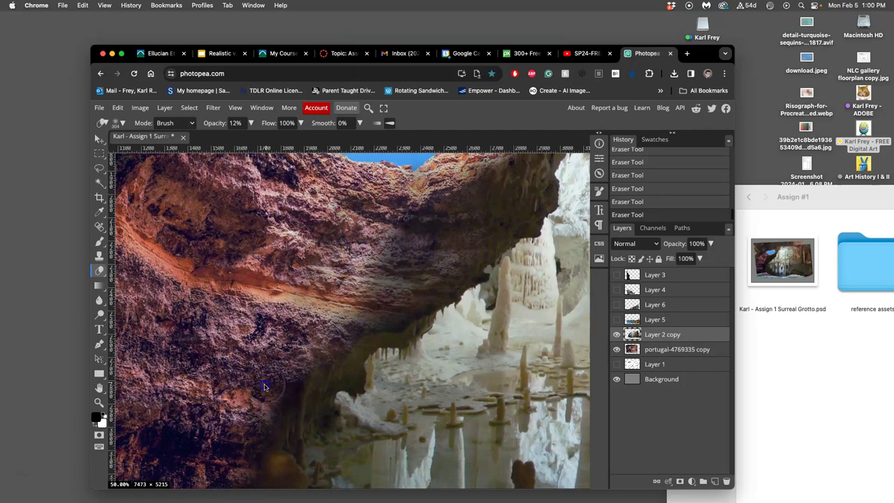
scroll(363, 329, down, 1)
scroll(363, 330, down, 1)
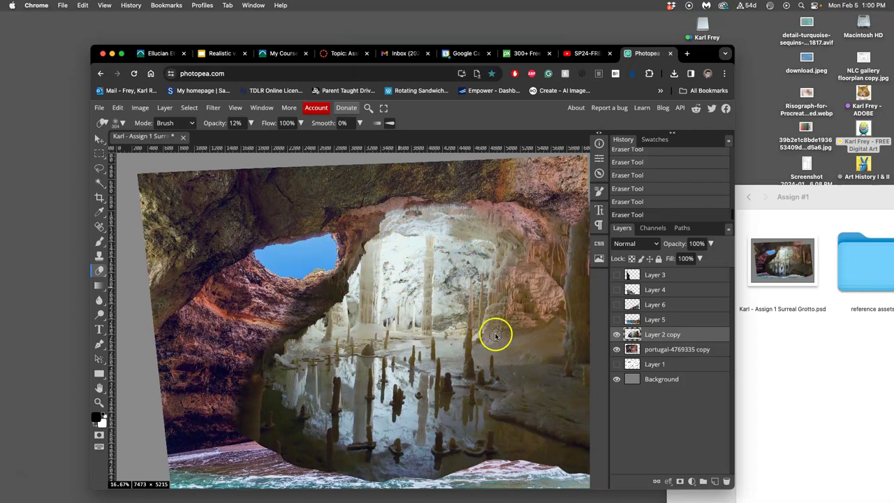
drag(489, 329, 428, 283)
drag(353, 260, 421, 239)
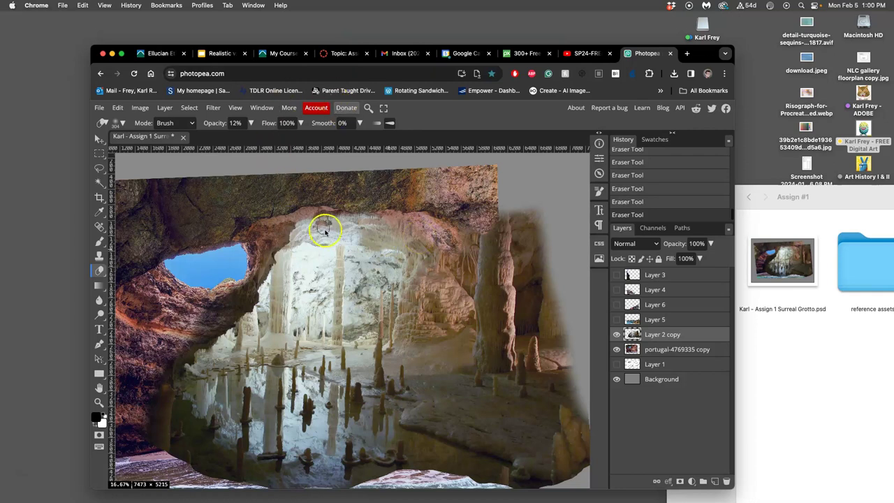
drag(332, 244, 407, 202)
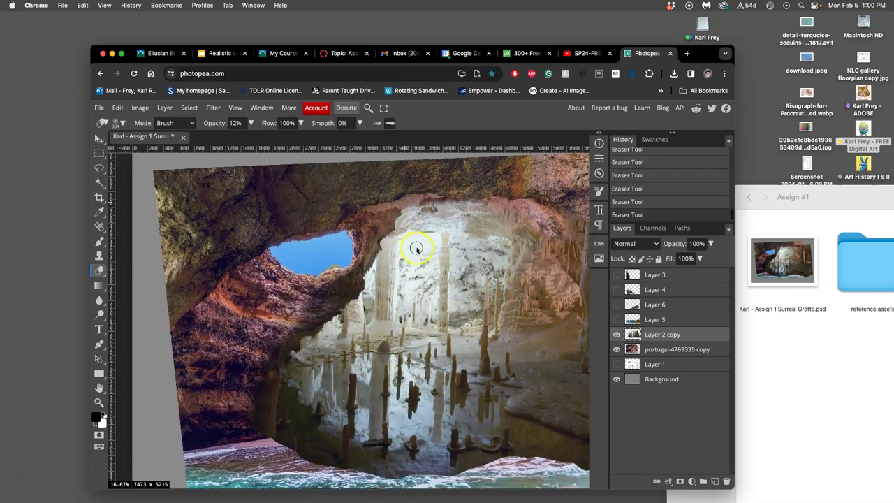
drag(429, 264, 402, 245)
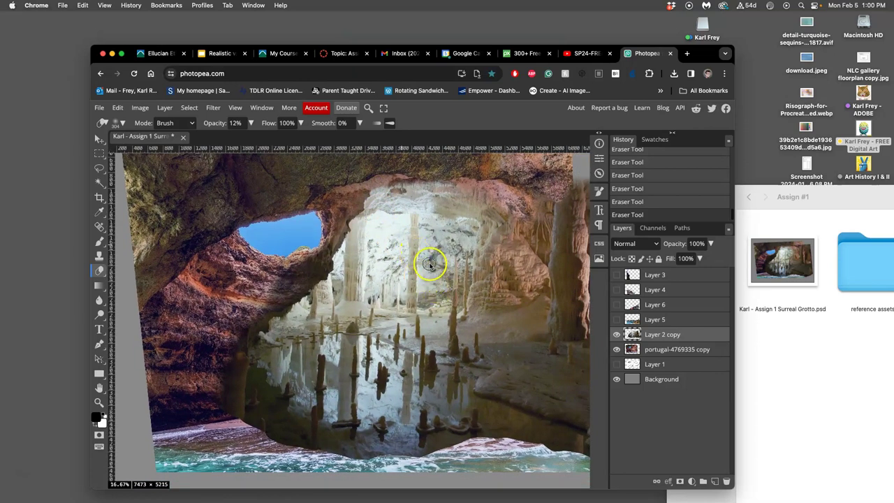
click(616, 335)
click(616, 335)
click(616, 335)
scroll(391, 190, up, 3)
mouse_move(391, 202)
mouse_down()
mouse_move(404, 325)
mouse_move(370, 391)
mouse_up()
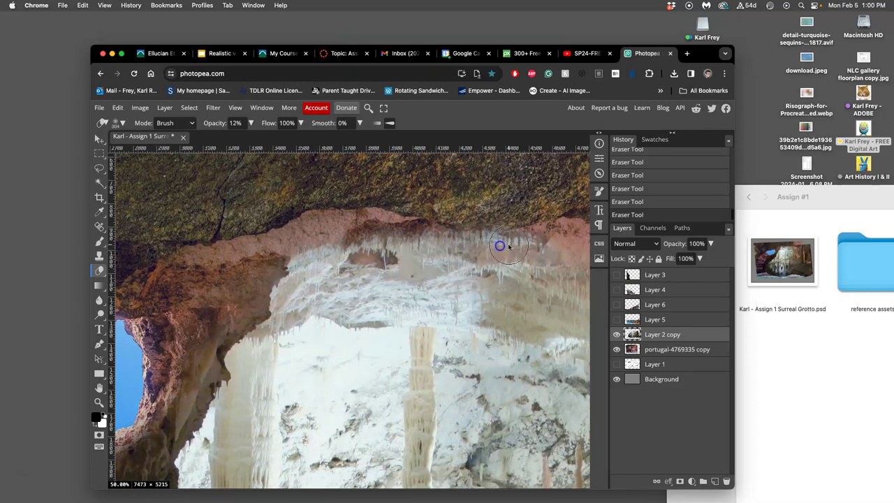
scroll(384, 232, right, 5)
Step: Dab away the stalactite layer along and just under the reddish ceiling edge
click(409, 240)
click(438, 252)
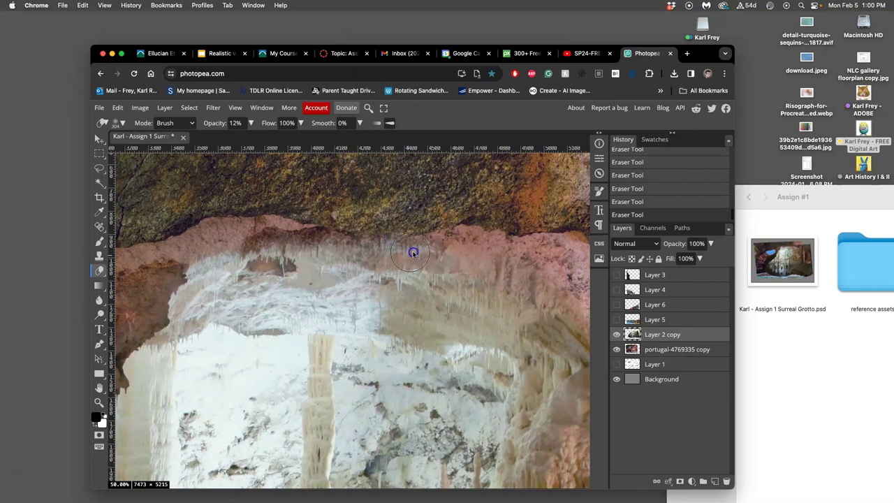
click(421, 301)
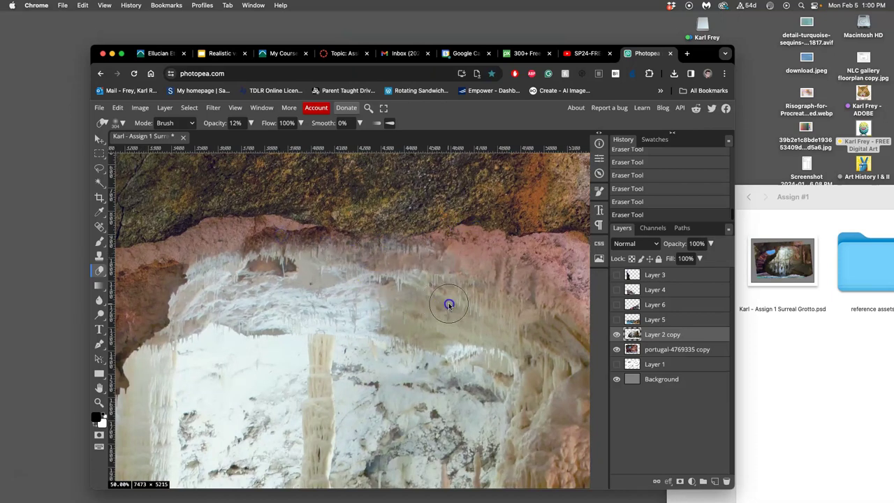
drag(489, 318, 463, 317)
click(503, 325)
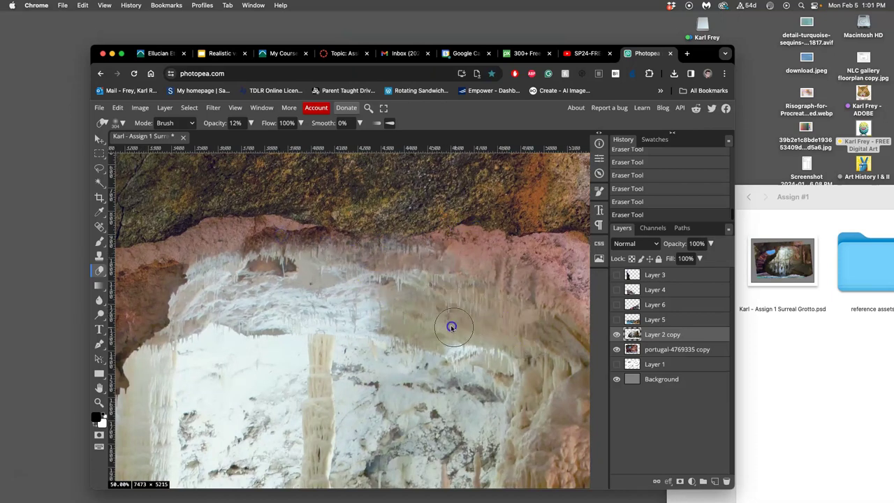
click(414, 303)
click(468, 311)
drag(370, 301, 160, 293)
click(335, 298)
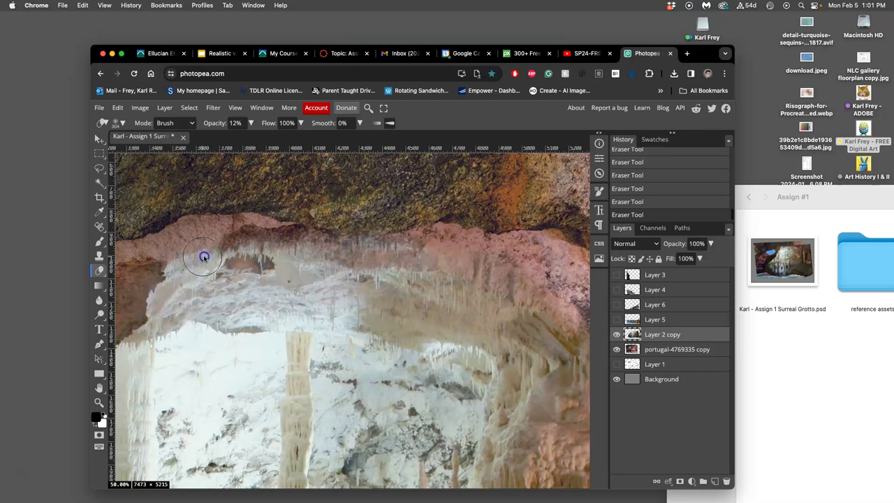
Step: Undo one stroke, then erase up toward the ceiling and along the tall stalagmite column
mouse_move(370, 343)
mouse_down()
mouse_move(405, 296)
mouse_move(236, 260)
mouse_move(293, 279)
mouse_up()
key(ctrl+z)
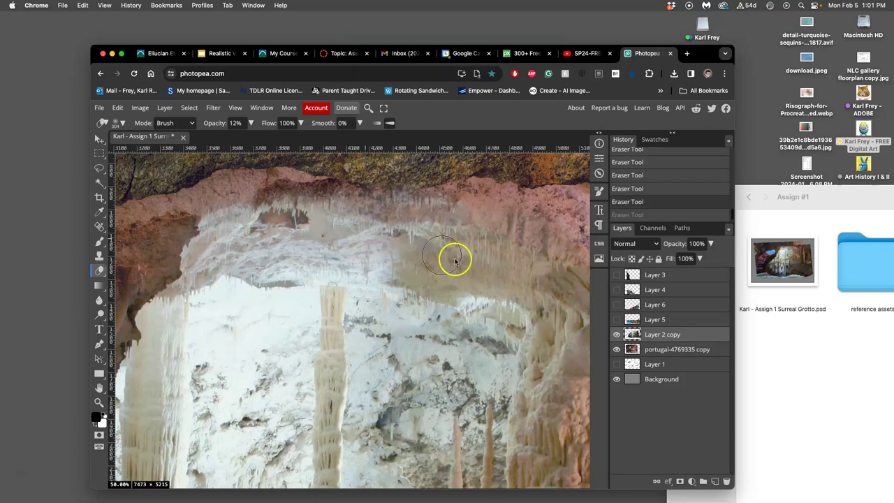
scroll(461, 262, down, 5)
scroll(461, 244, right, 5)
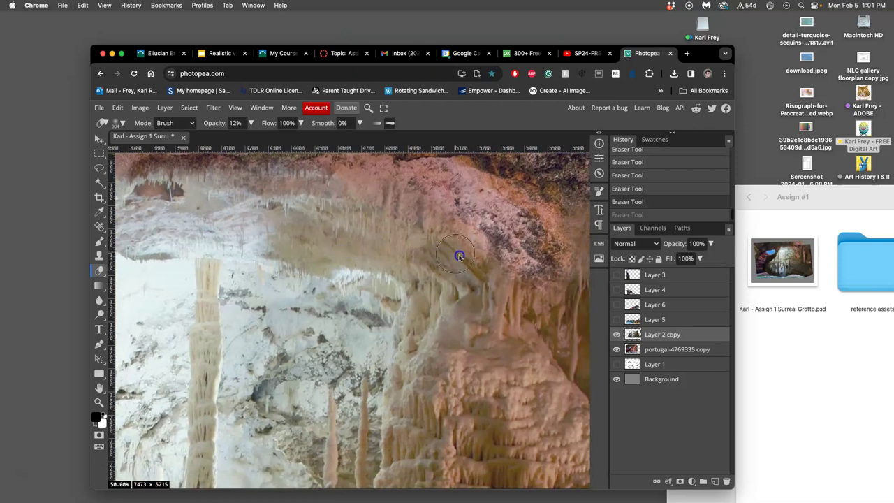
drag(458, 254, 474, 273)
mouse_move(451, 232)
mouse_down()
mouse_move(407, 187)
mouse_move(232, 172)
mouse_move(328, 178)
mouse_move(260, 172)
mouse_up()
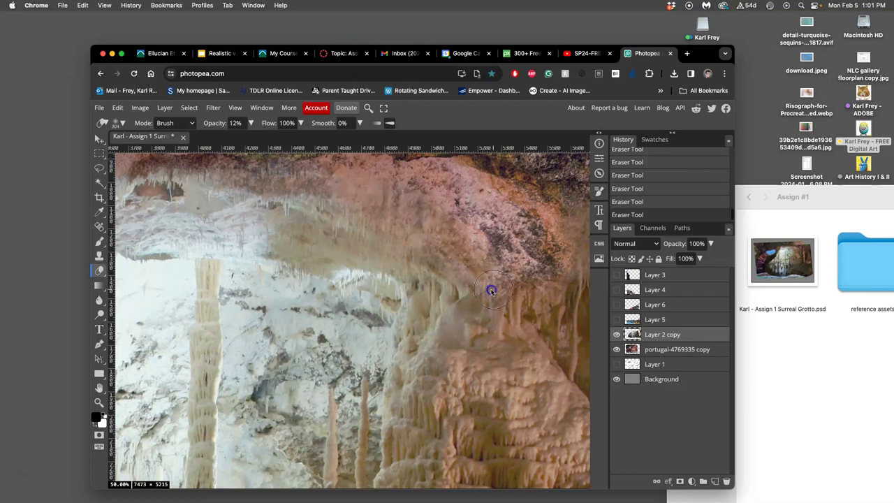
mouse_move(489, 317)
mouse_down()
mouse_move(468, 222)
mouse_move(362, 214)
mouse_up()
scroll(419, 231, right, 5)
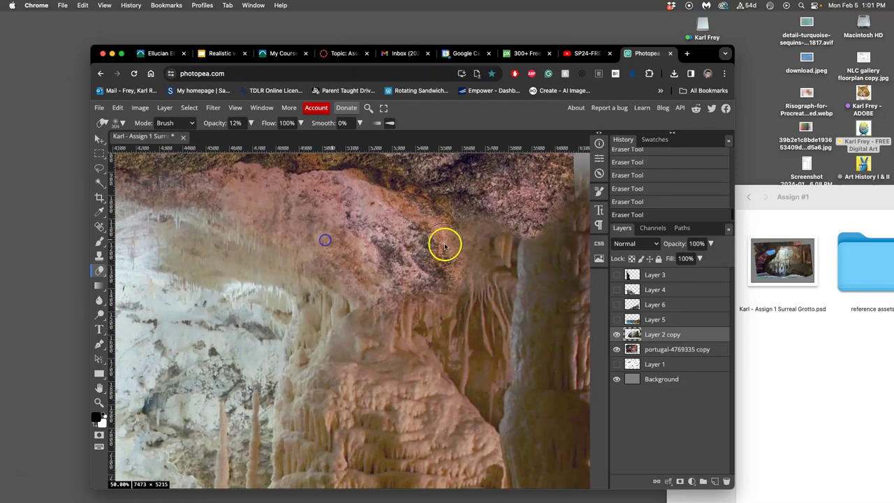
scroll(456, 222, right, 5)
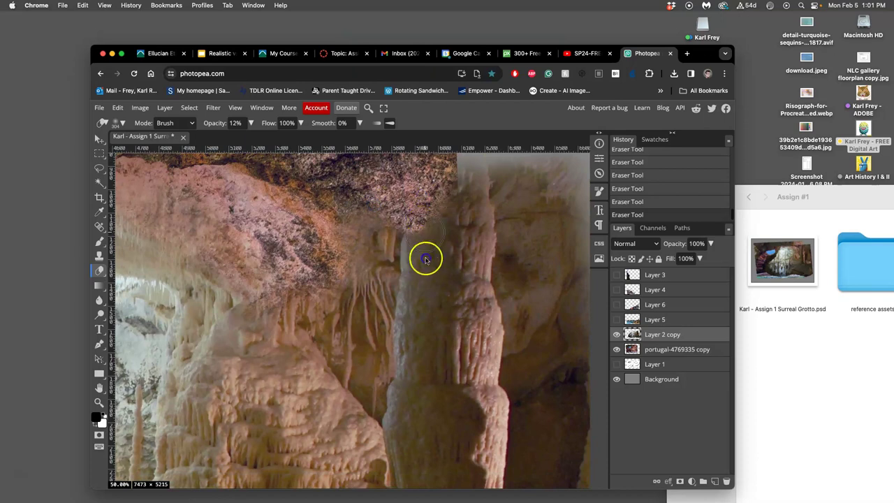
drag(422, 262, 426, 326)
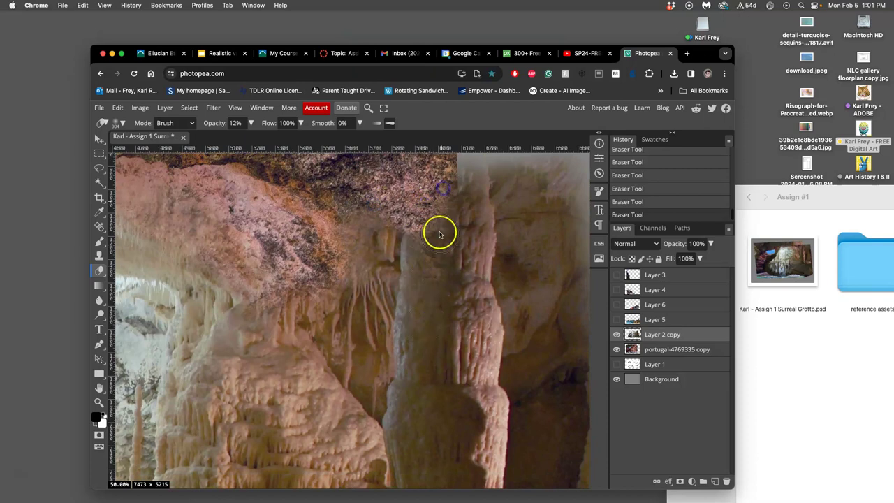
scroll(440, 227, down, 2)
scroll(426, 237, down, 2)
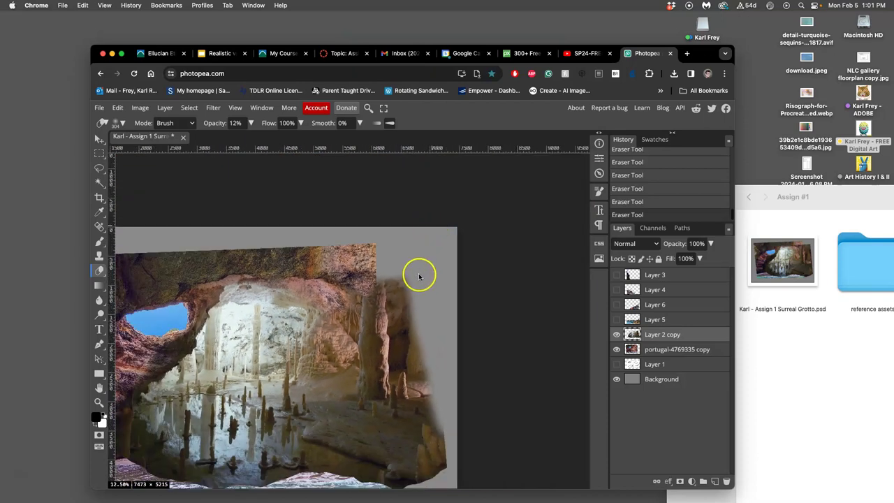
scroll(418, 269, left, 5)
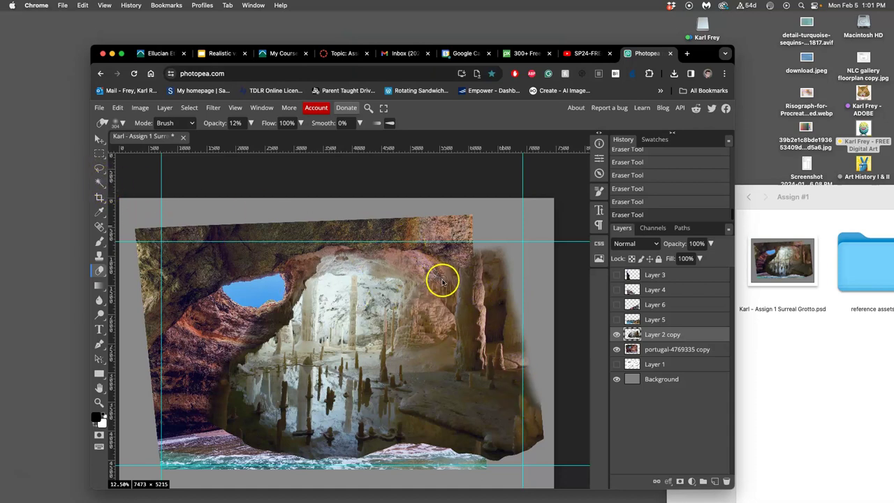
scroll(475, 294, up, 1)
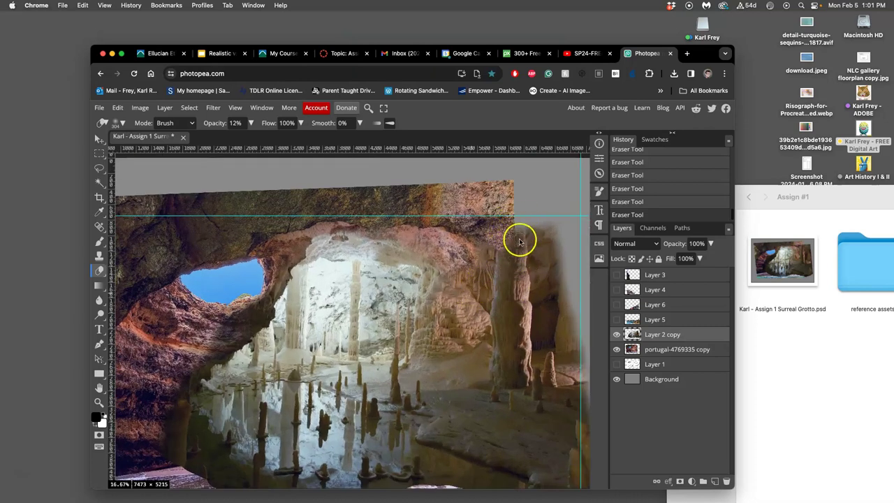
Step: Open Finder's 'reference assets' folder and drag cave-2703778.jpg onto the Photopea canvas
click(778, 328)
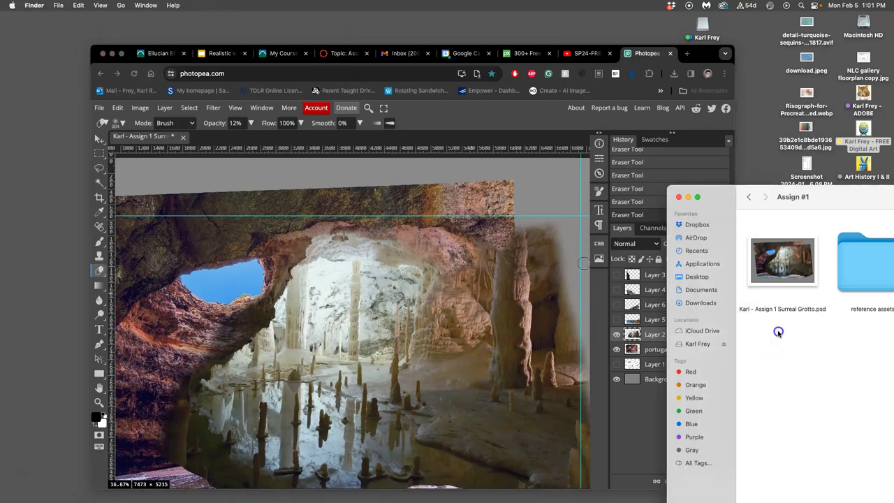
double_click(855, 269)
mouse_move(842, 197)
mouse_down()
mouse_move(560, 227)
mouse_move(645, 207)
mouse_up()
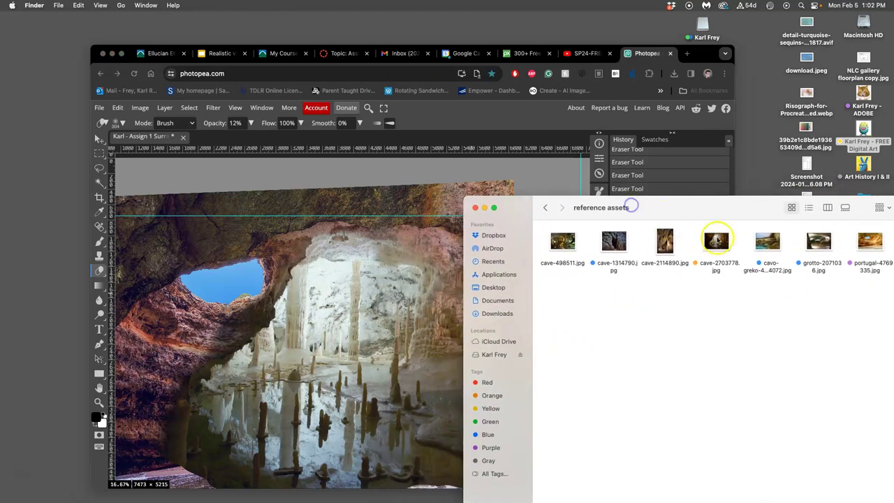
click(724, 241)
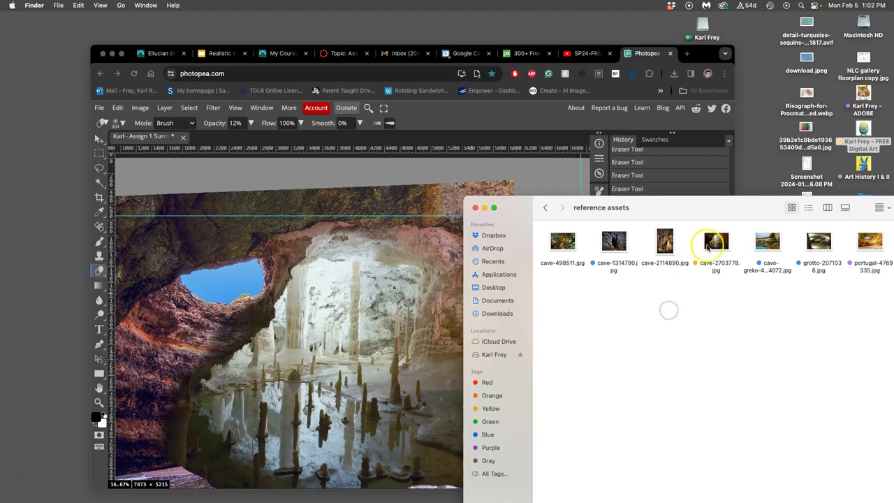
drag(717, 241, 426, 329)
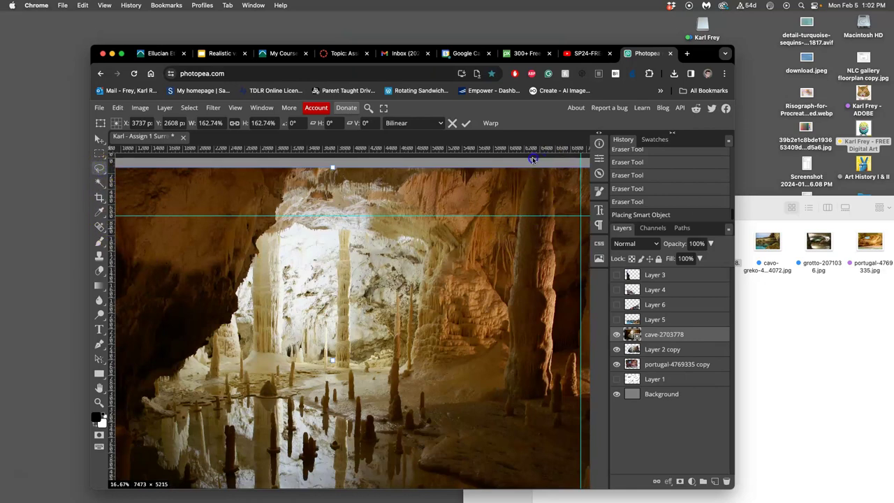
Step: Lasso the tall rock column onto its own layer and delete the cave-2703778 layer
click(532, 160)
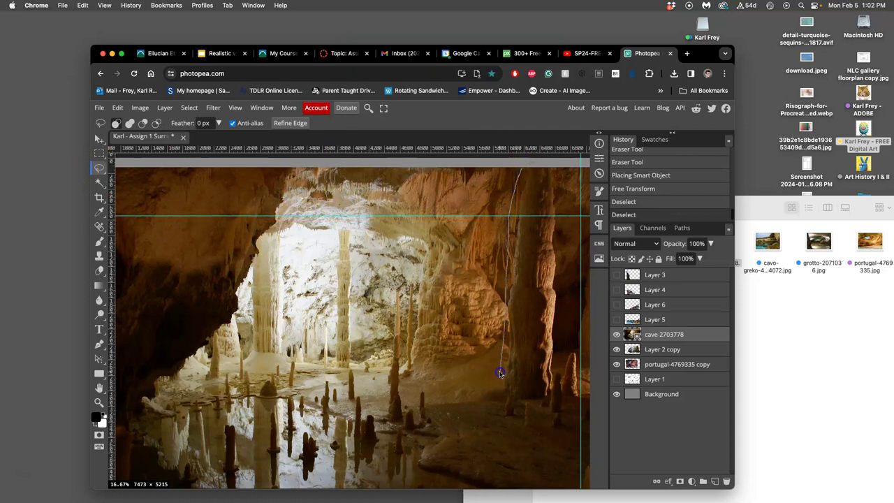
drag(573, 240, 567, 162)
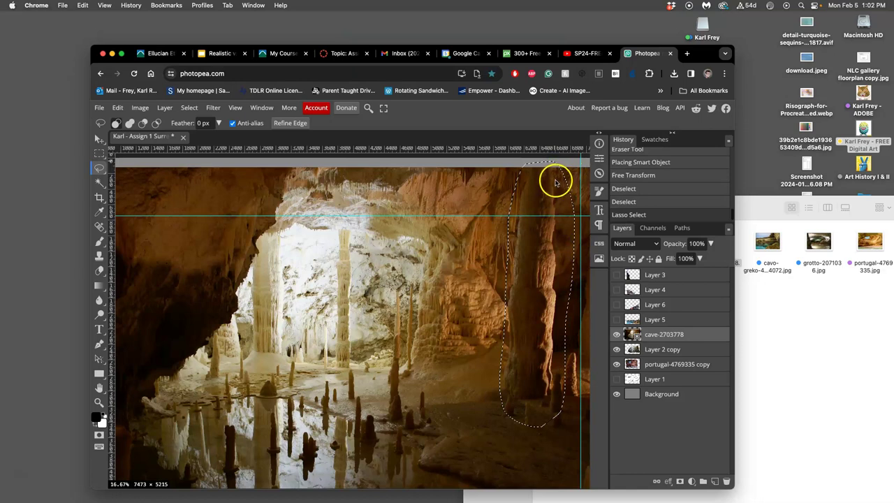
key(ctrl+j)
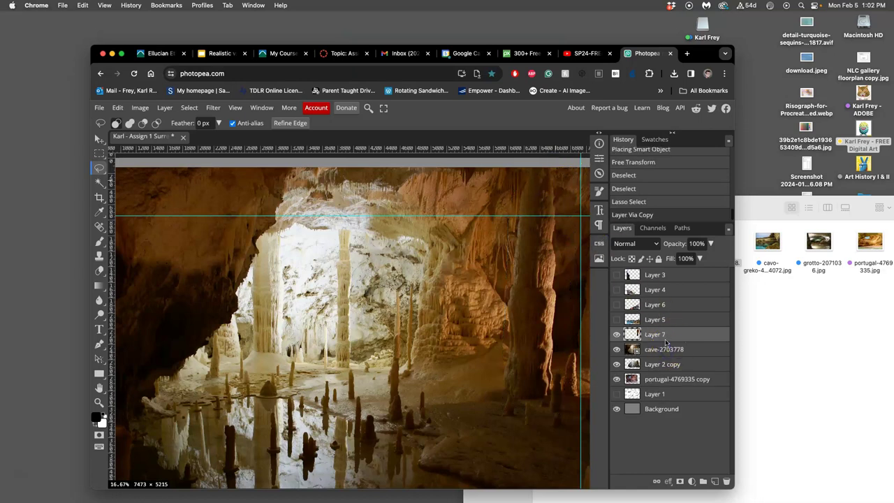
click(665, 350)
key(Delete)
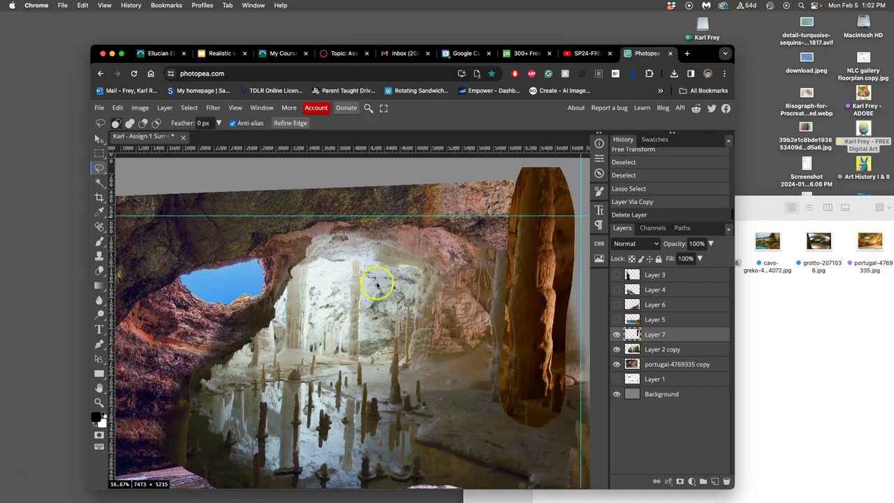
Step: Move the rock column left and down, then hide Layer 7
click(100, 138)
mouse_move(523, 250)
mouse_down()
mouse_move(508, 269)
mouse_move(510, 293)
mouse_up()
scroll(496, 272, down, 2)
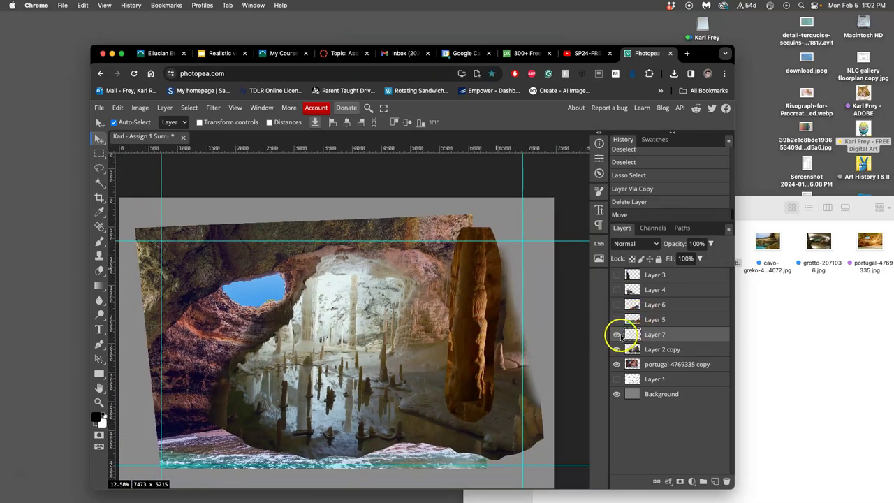
click(616, 335)
click(617, 335)
Step: Hide the rock column layer and preview Layers 5, 6, 4 and 3 together
click(617, 335)
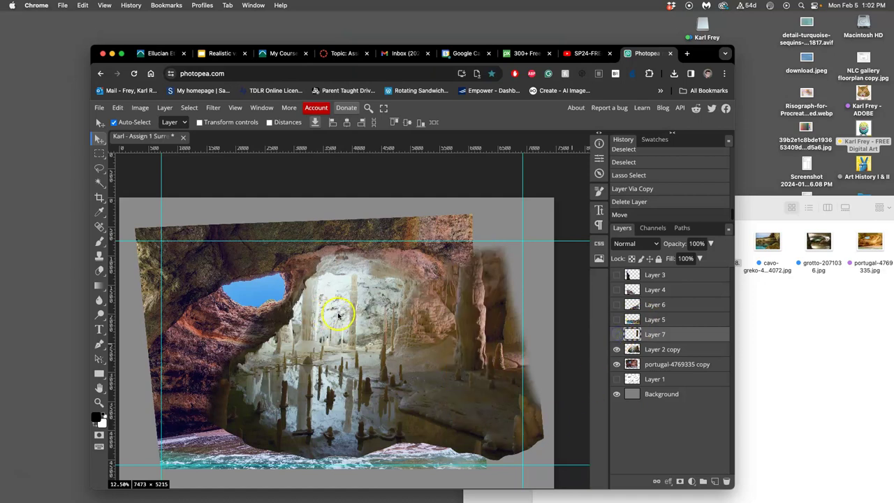
drag(455, 274, 493, 258)
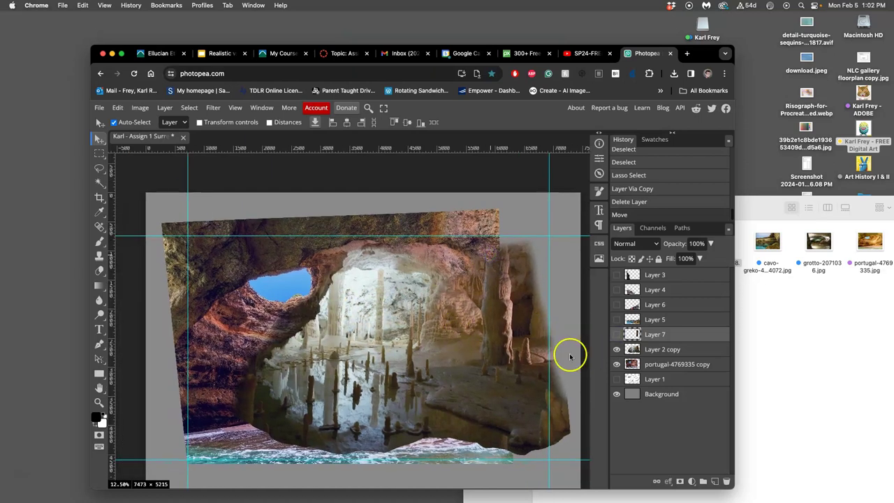
click(615, 320)
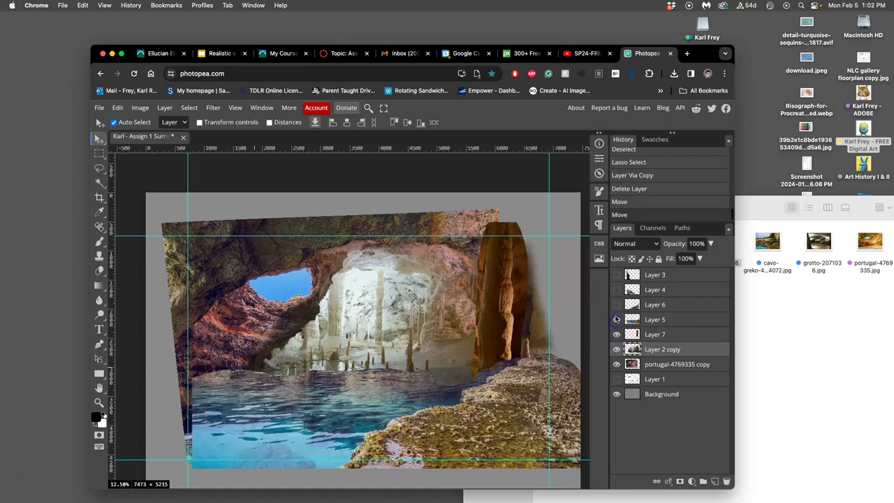
click(616, 304)
click(616, 289)
click(616, 274)
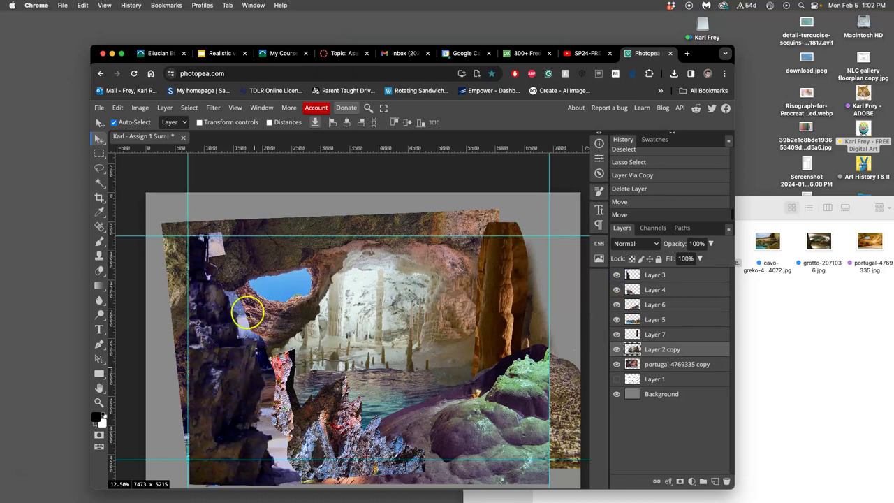
Step: Hide Layers 3, 6 and the rock column, comparing until only Layer 4 shows
click(616, 274)
click(616, 289)
click(616, 305)
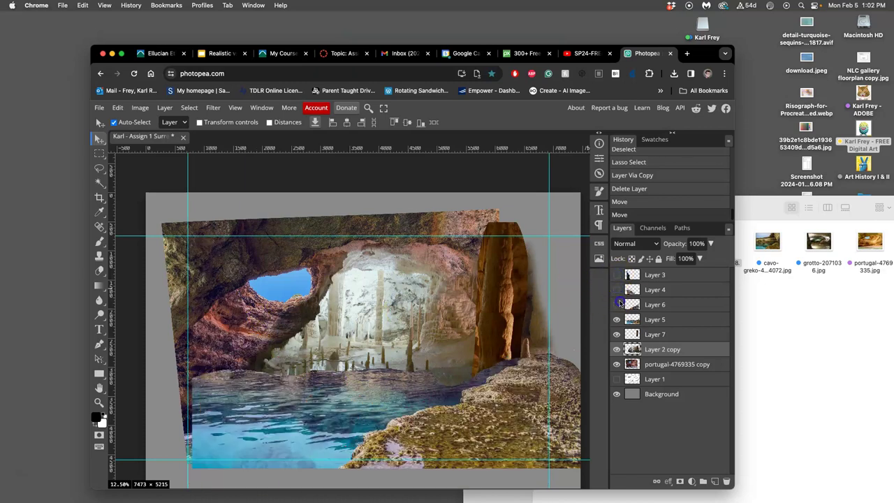
click(616, 334)
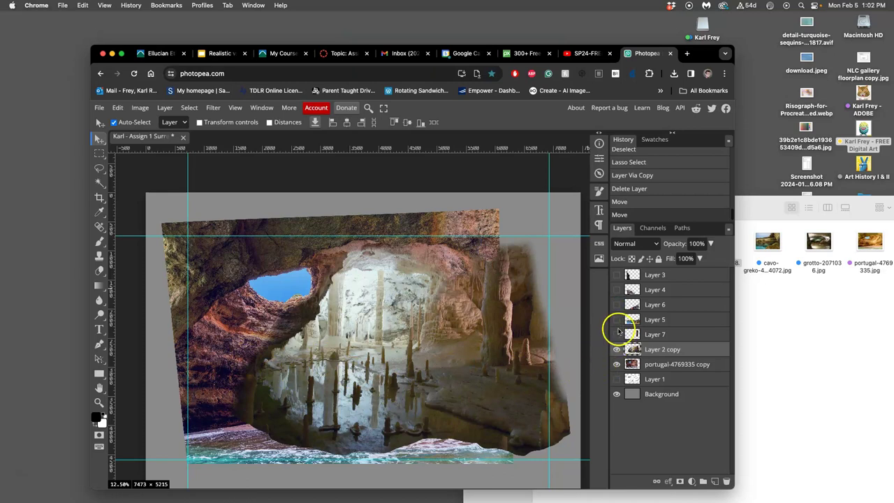
click(617, 290)
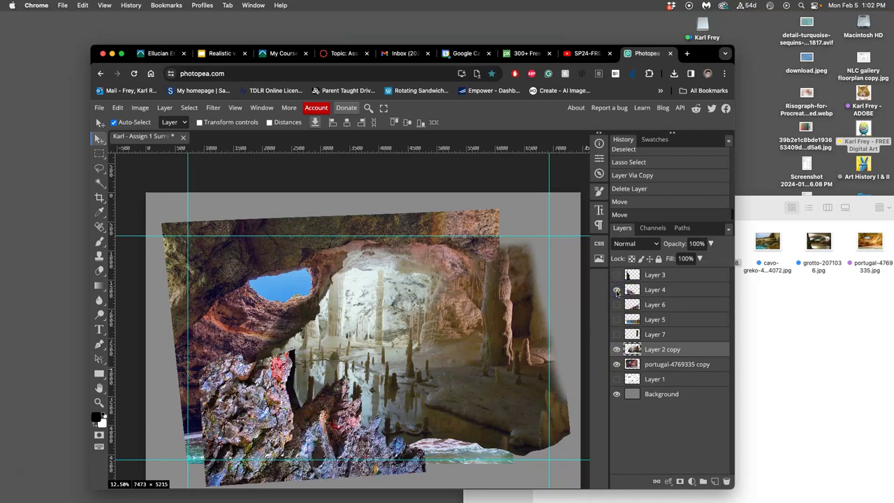
click(617, 290)
click(617, 290)
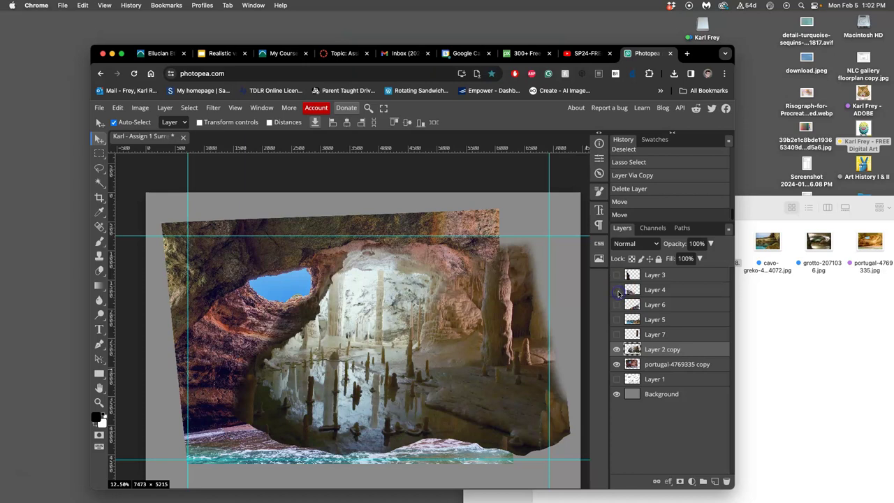
click(617, 291)
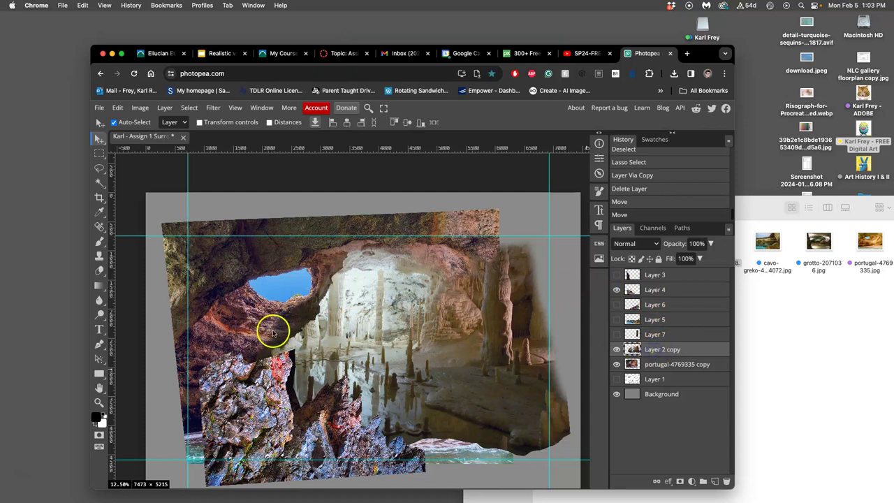
Step: Soft-erase Layer 2 copy beside the sky opening, then hide Layer 4's colourful rocks
click(101, 270)
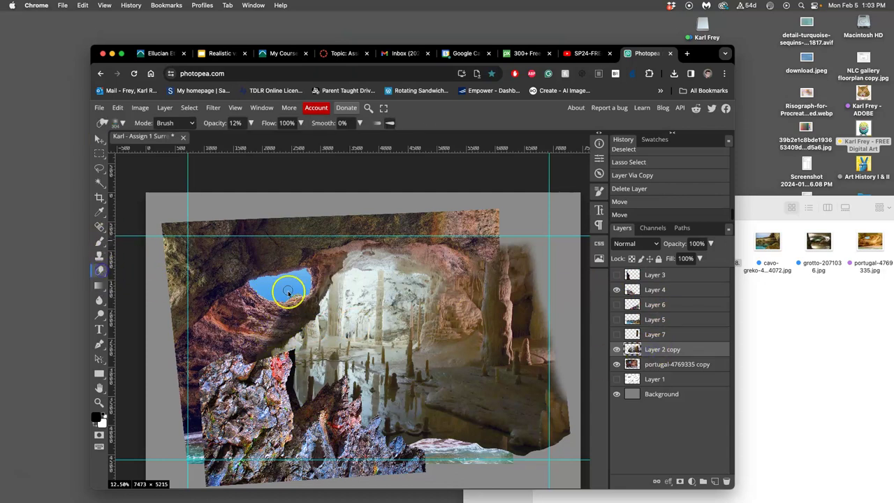
drag(264, 339, 287, 321)
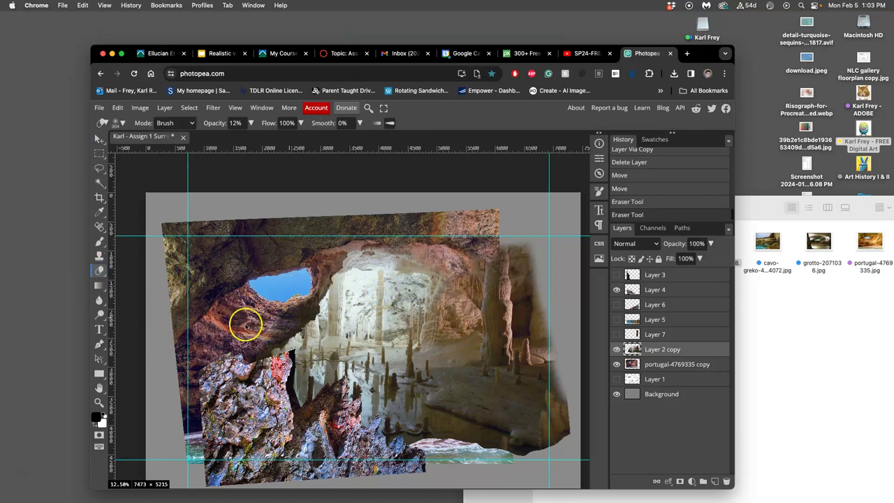
drag(260, 339, 285, 328)
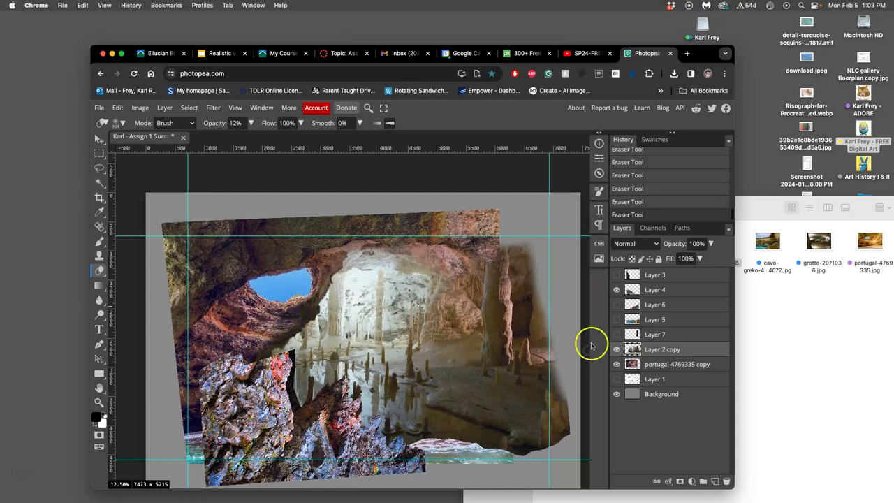
click(616, 349)
click(617, 289)
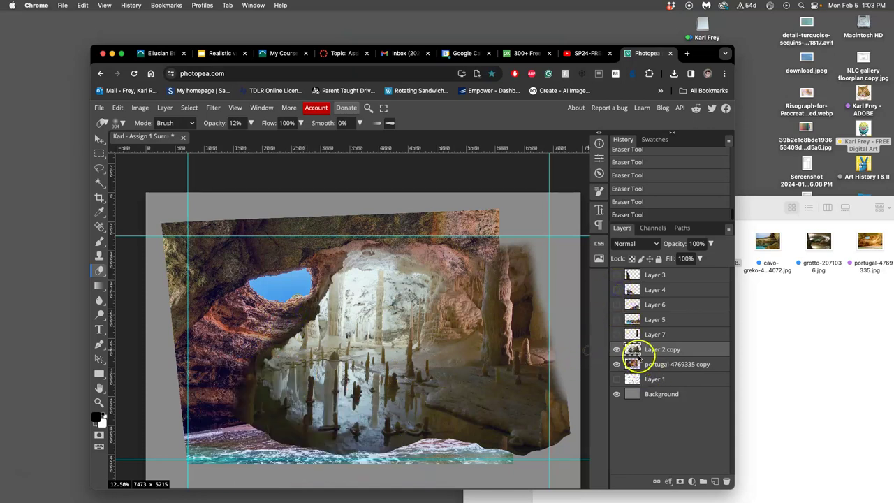
Step: Show and select Layer 5's water, with eraser opacity at 100%
click(617, 320)
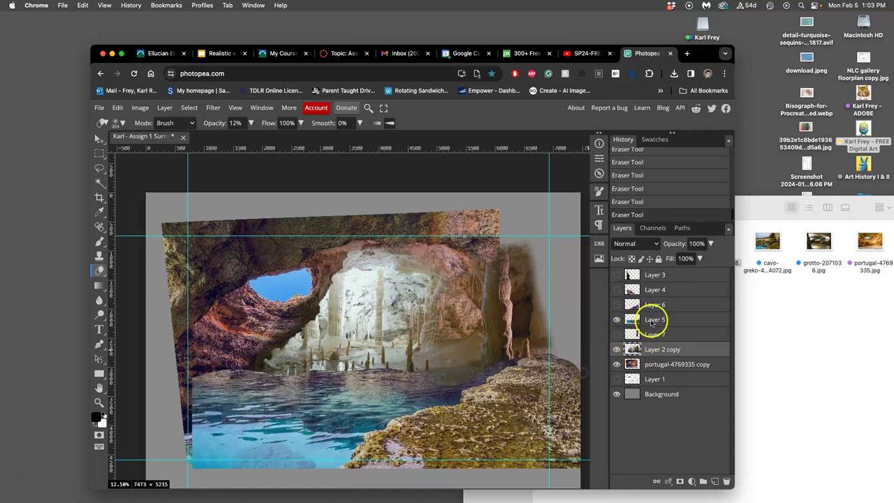
click(651, 321)
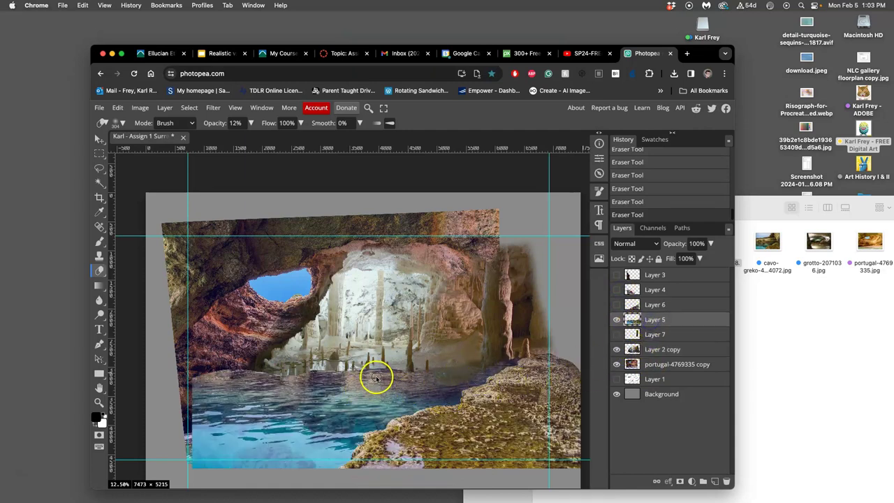
scroll(376, 378, up, 2)
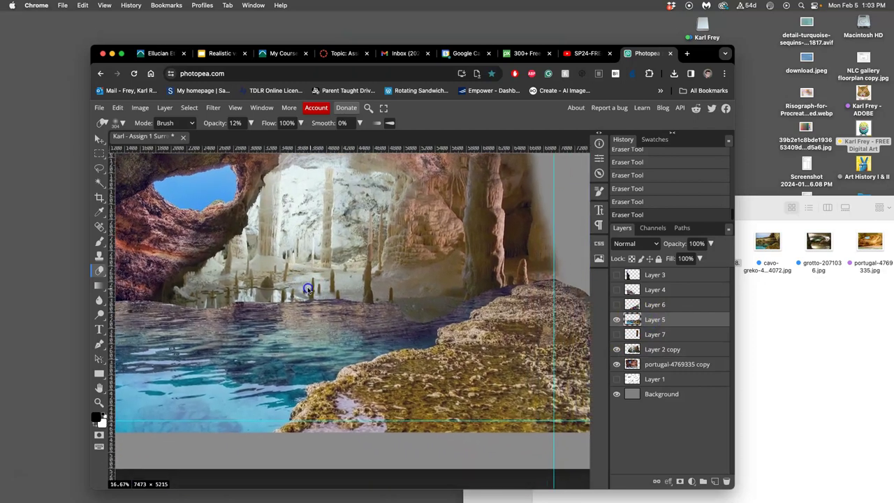
scroll(299, 285, down, 1)
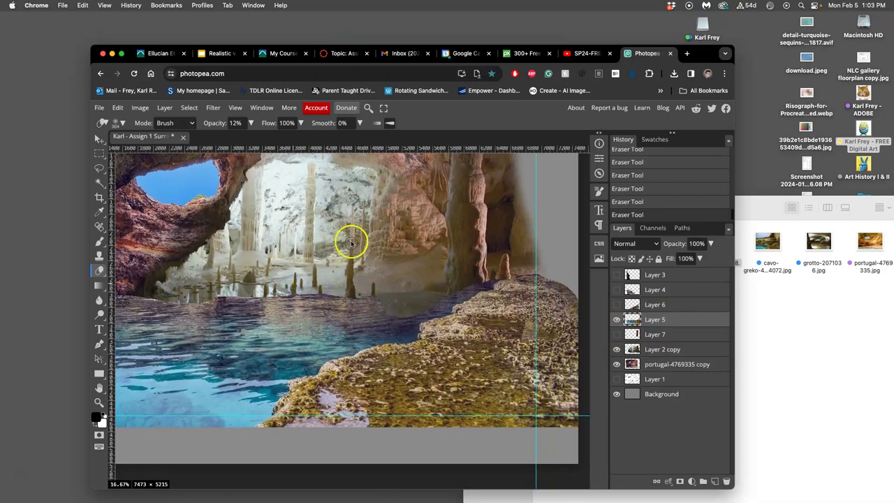
click(251, 124)
drag(213, 138, 221, 138)
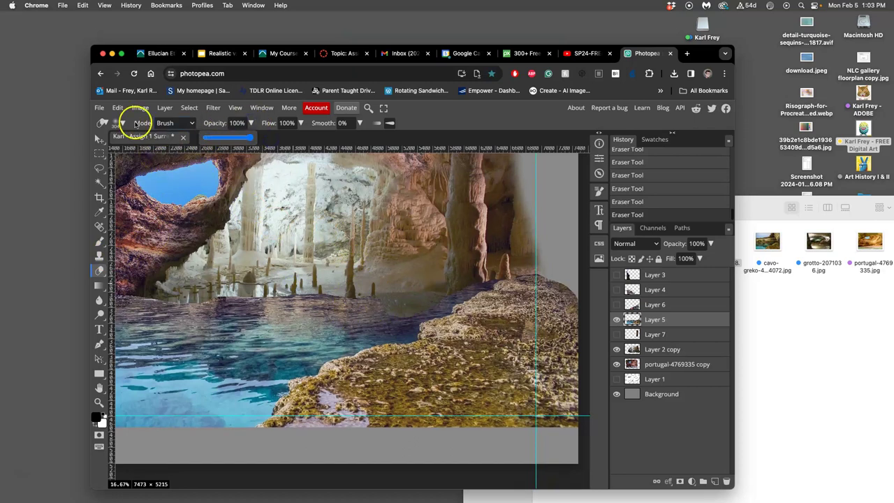
Step: Erase along the waterline with a 379 px, 0% hardness brush
click(117, 123)
drag(219, 151, 211, 151)
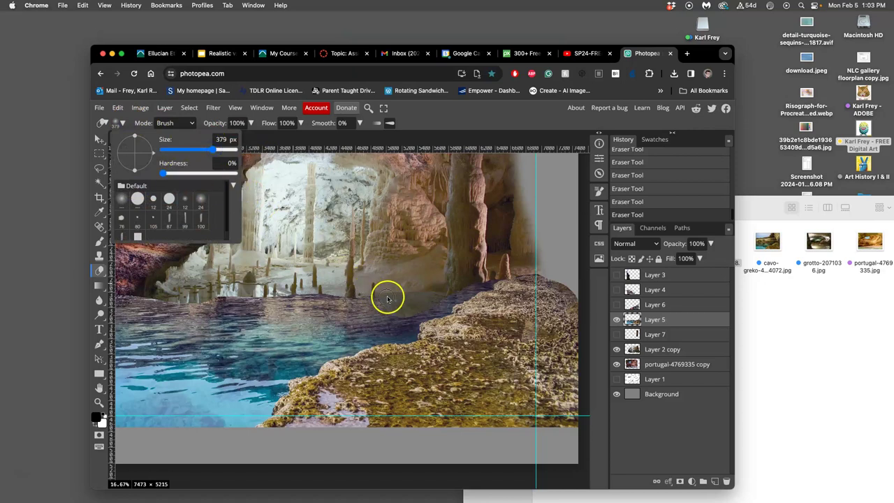
click(390, 124)
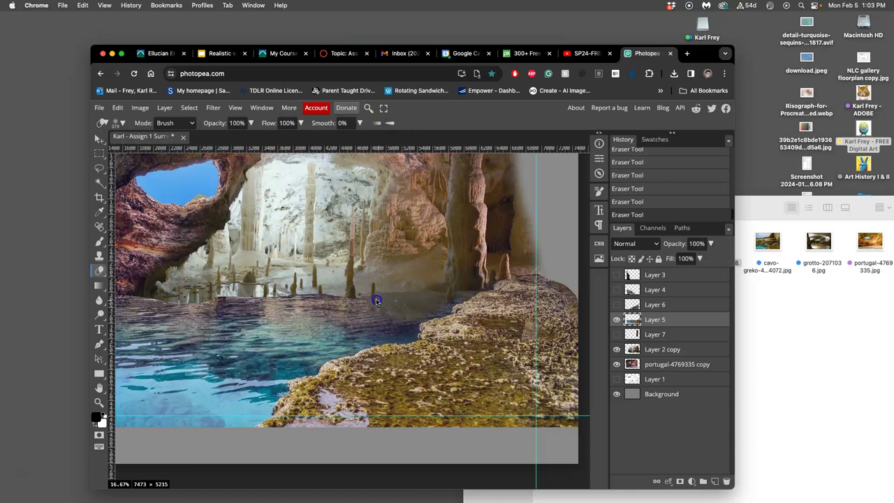
mouse_move(336, 291)
mouse_down()
mouse_move(374, 301)
mouse_move(197, 294)
mouse_up()
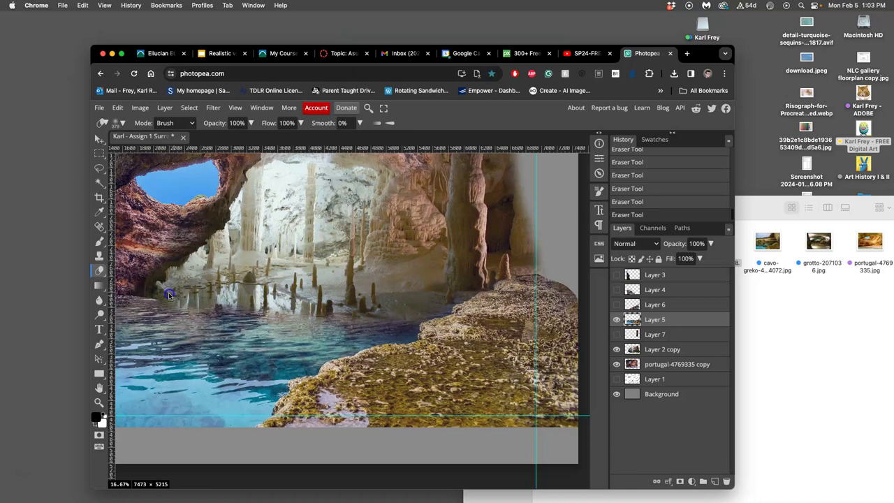
Step: Hide the stalactite cave layer and fade the water's top edge along the waterline
click(616, 349)
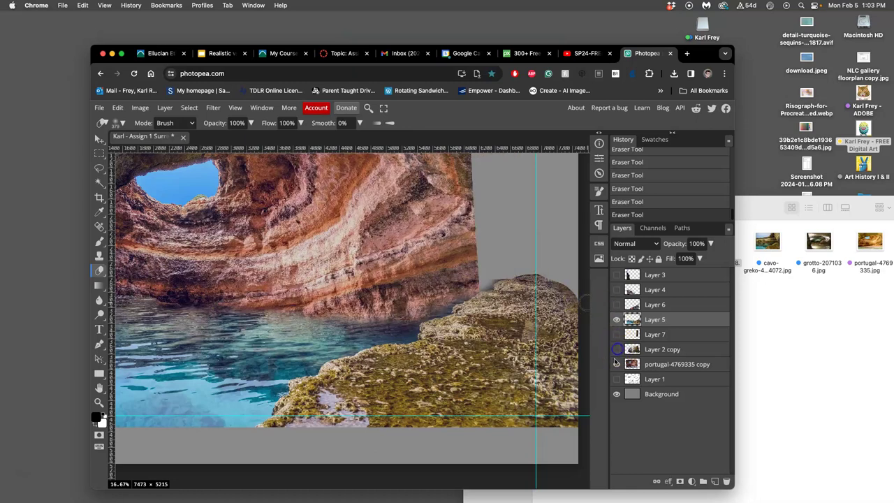
scroll(349, 328, left, 10)
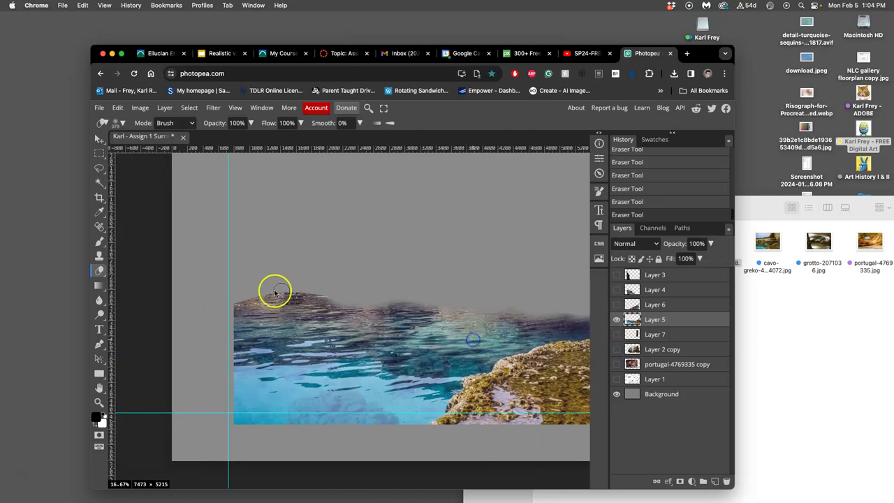
mouse_move(269, 290)
mouse_down()
mouse_move(230, 299)
mouse_move(455, 301)
mouse_up()
scroll(502, 300, right, 10)
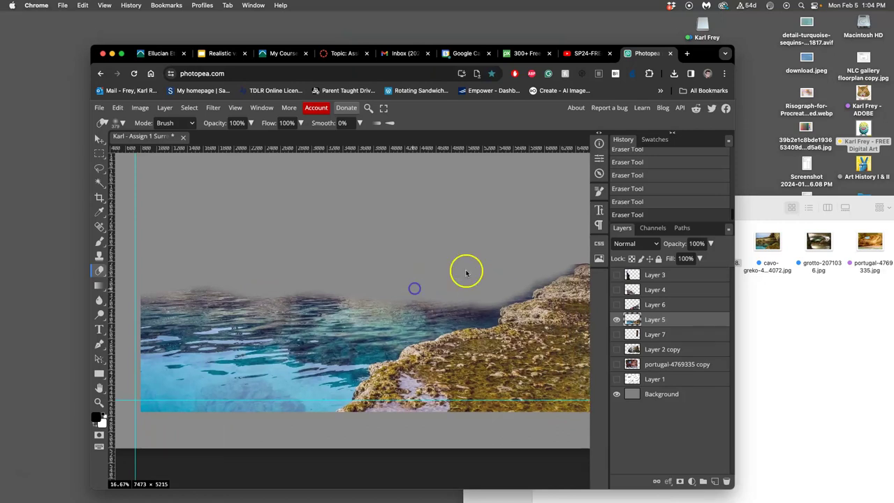
scroll(479, 267, right, 10)
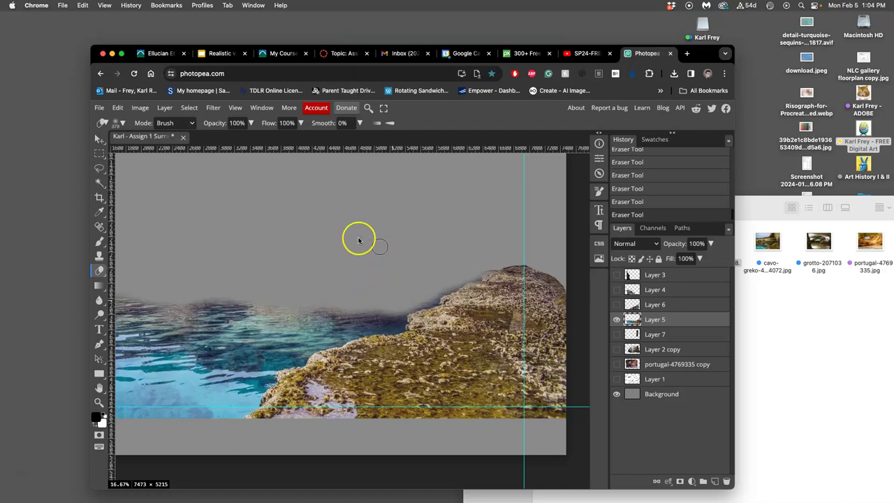
Step: Lower eraser opacity to 49% and show the cave photo layers again
click(250, 123)
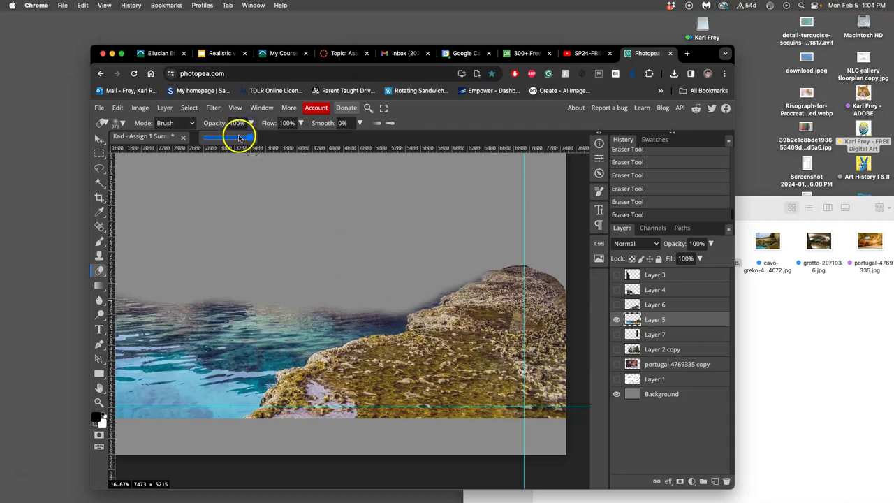
drag(251, 139, 231, 140)
click(617, 364)
click(617, 334)
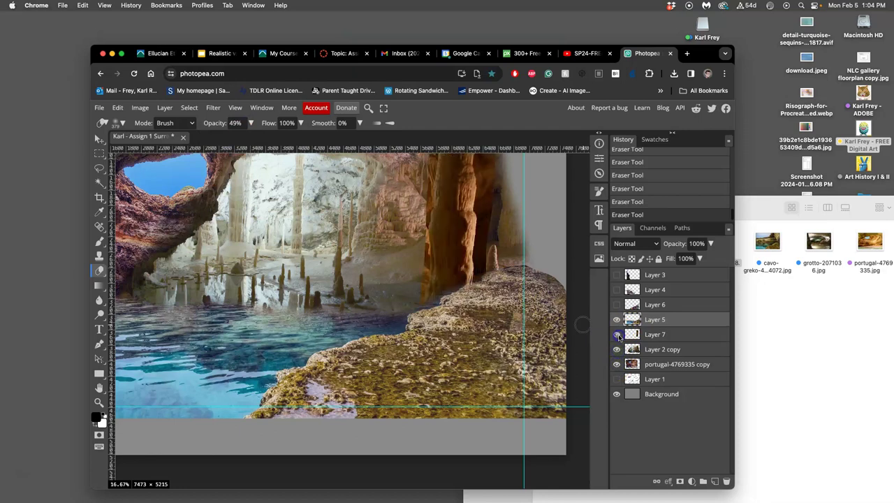
Step: Dab away a few bits of the water surface
click(368, 302)
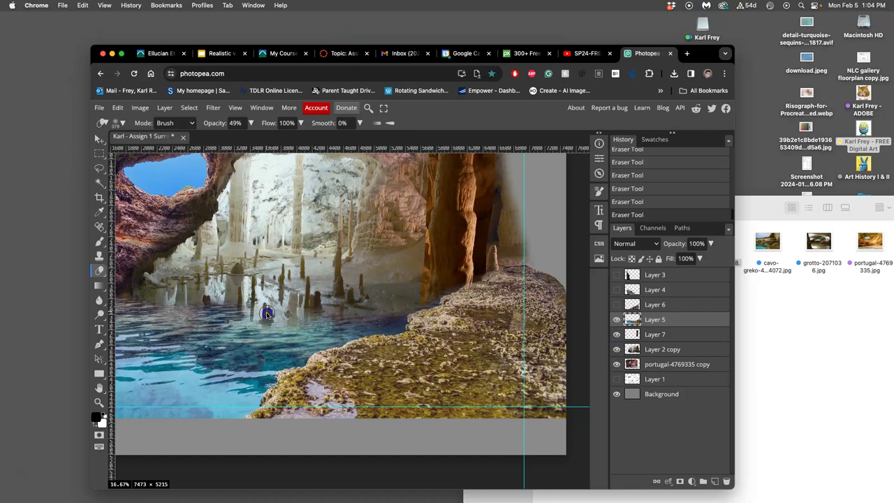
click(232, 307)
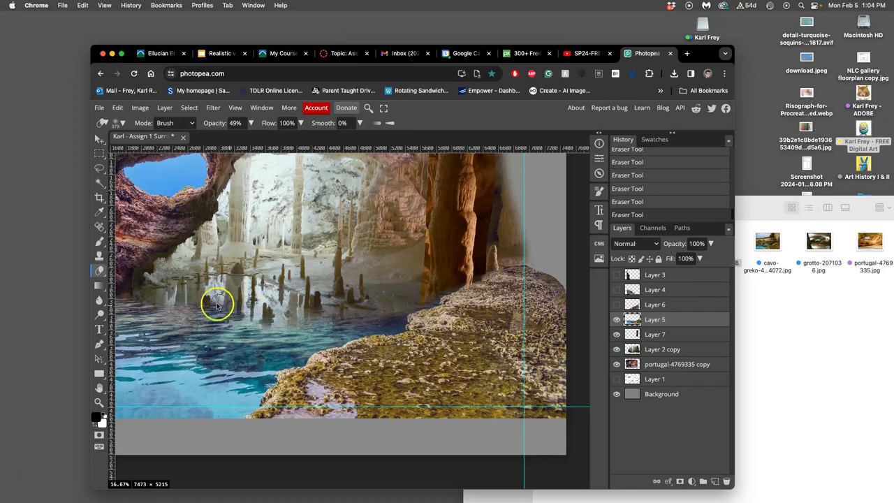
click(328, 320)
scroll(328, 318, down, 1)
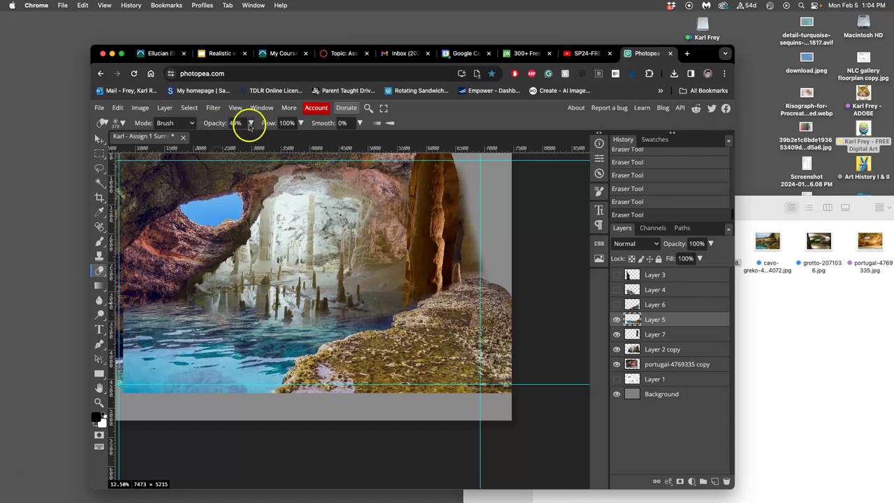
Step: Lower eraser opacity to 30% and sweep lightly across the water reflections
click(250, 123)
drag(232, 136, 219, 136)
click(265, 284)
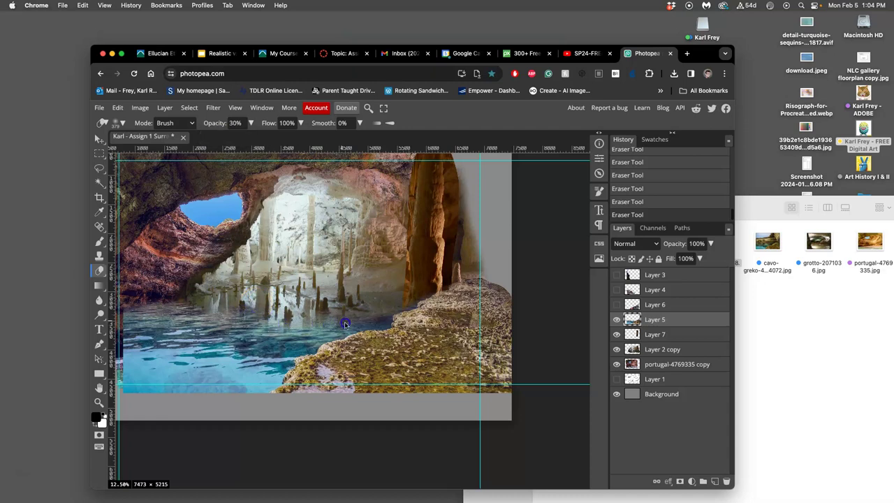
drag(180, 230, 222, 317)
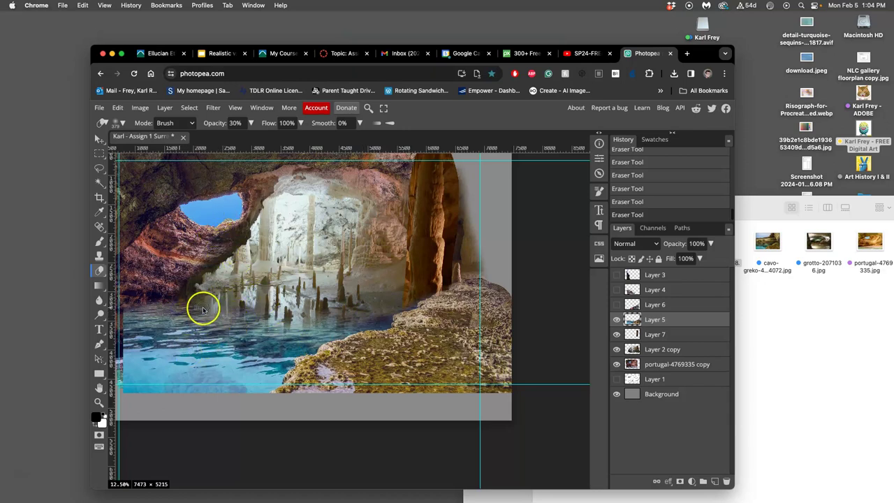
drag(220, 316, 139, 303)
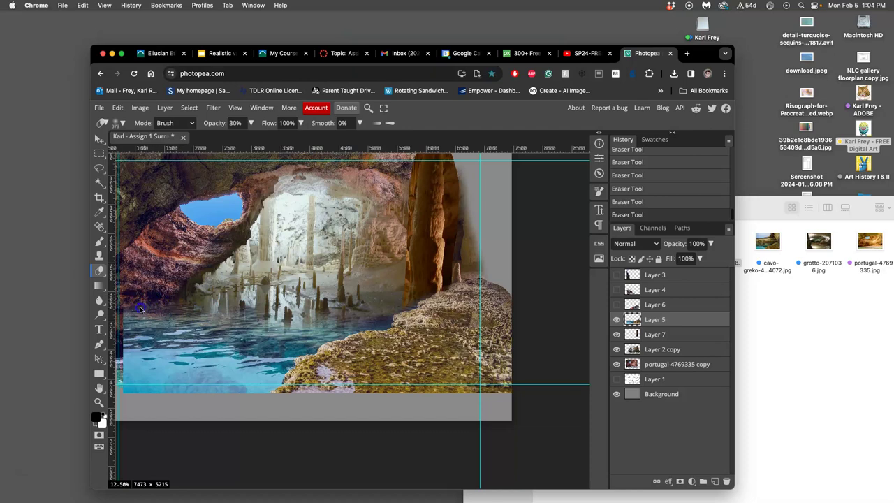
drag(199, 305, 338, 305)
Step: Lightly dab a few more water spots near the rocks
click(296, 285)
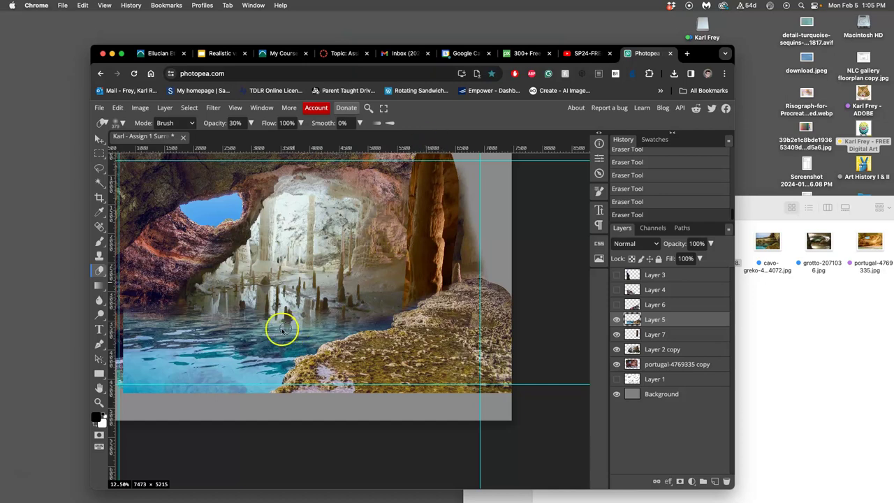
click(253, 290)
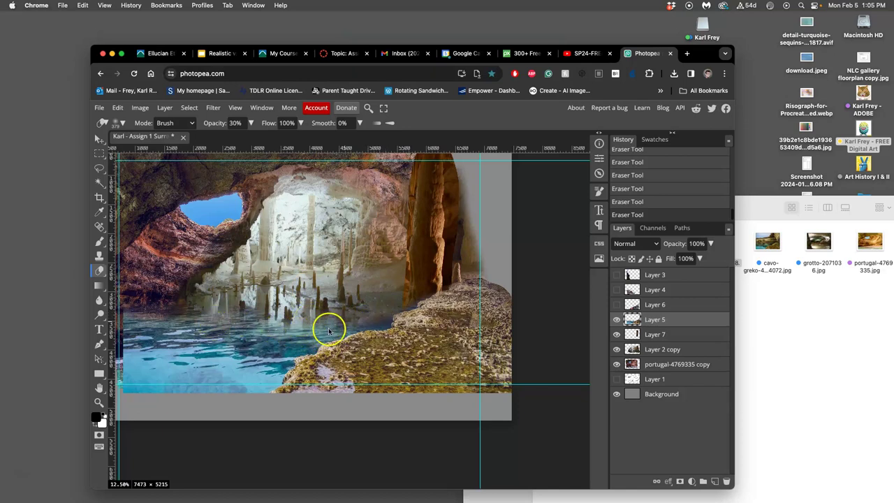
click(301, 307)
drag(301, 307, 385, 306)
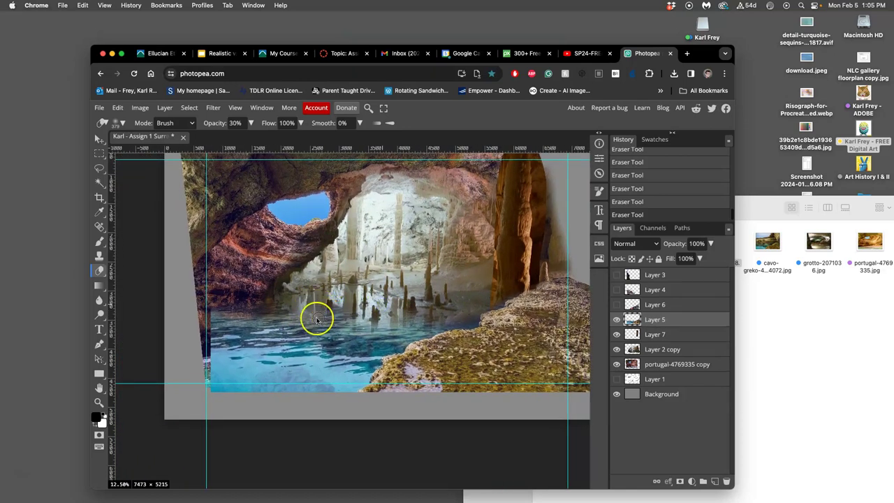